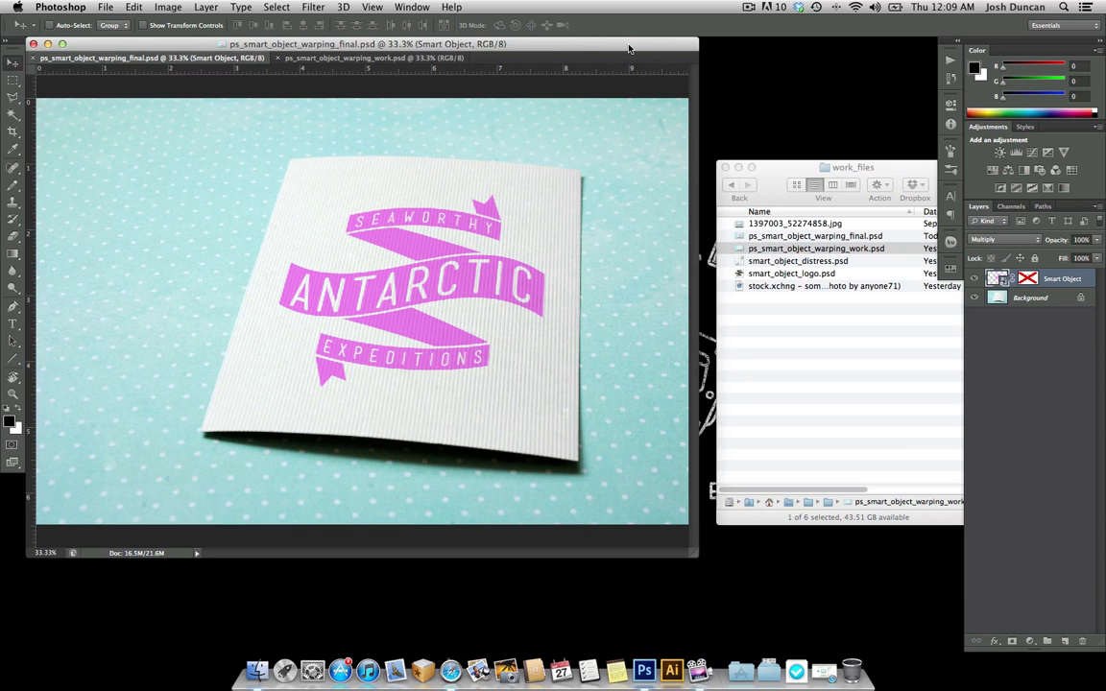
- Close the finished ps_smart_object_warping_final.psd example, leaving only the work file open
drag(630, 45, 643, 55)
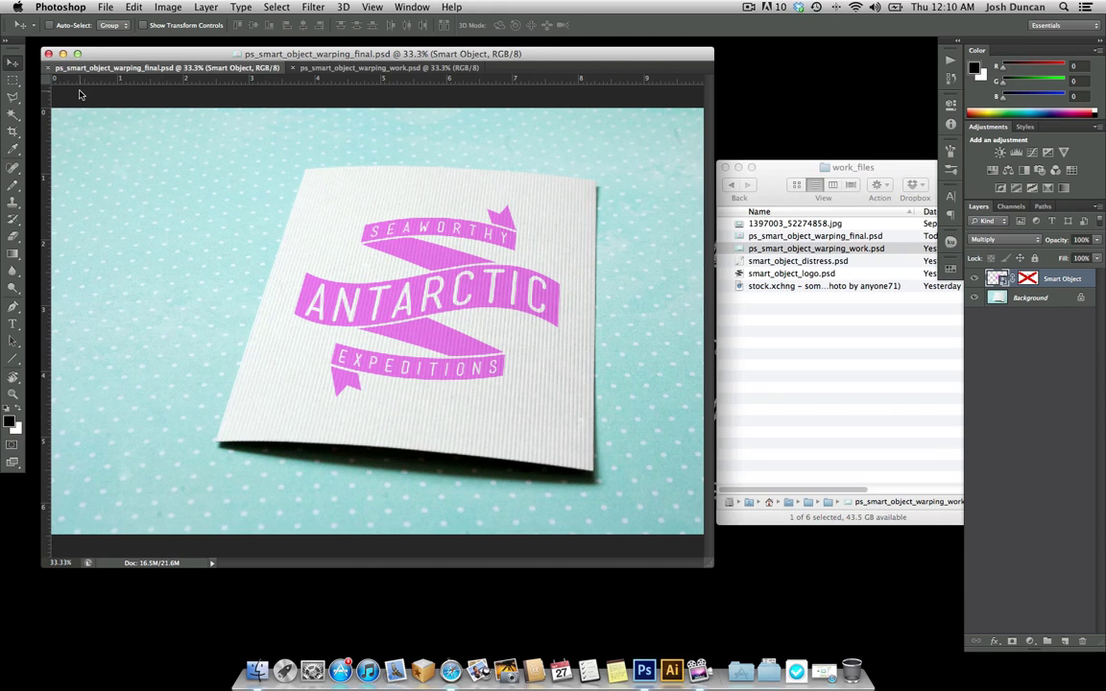
click(49, 68)
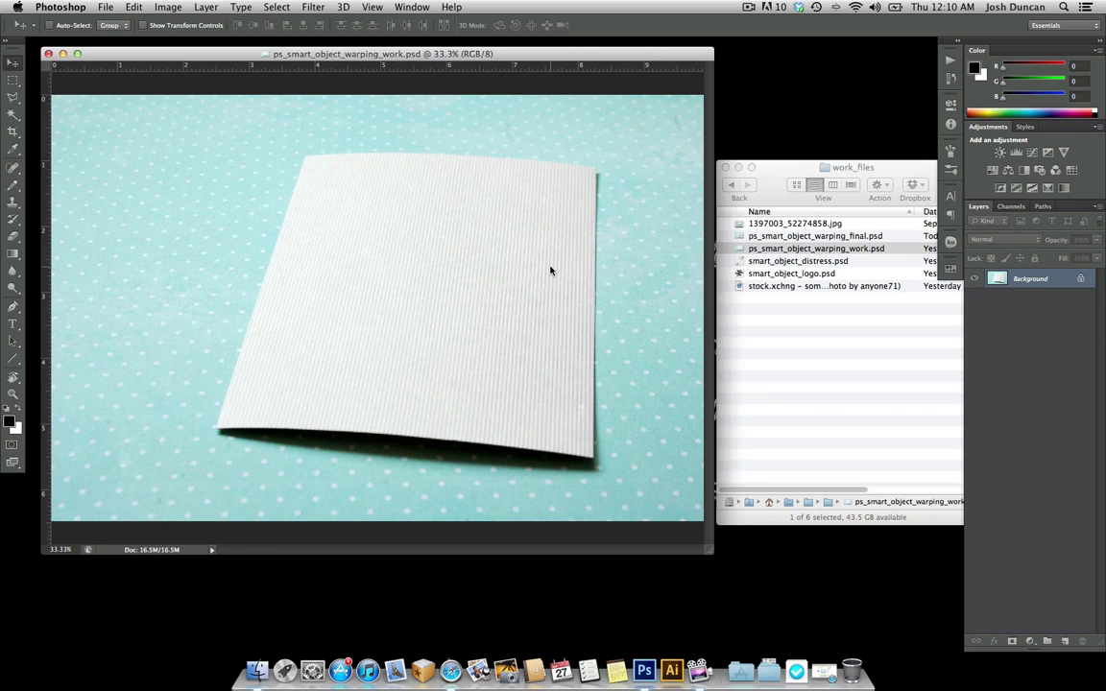
click(740, 671)
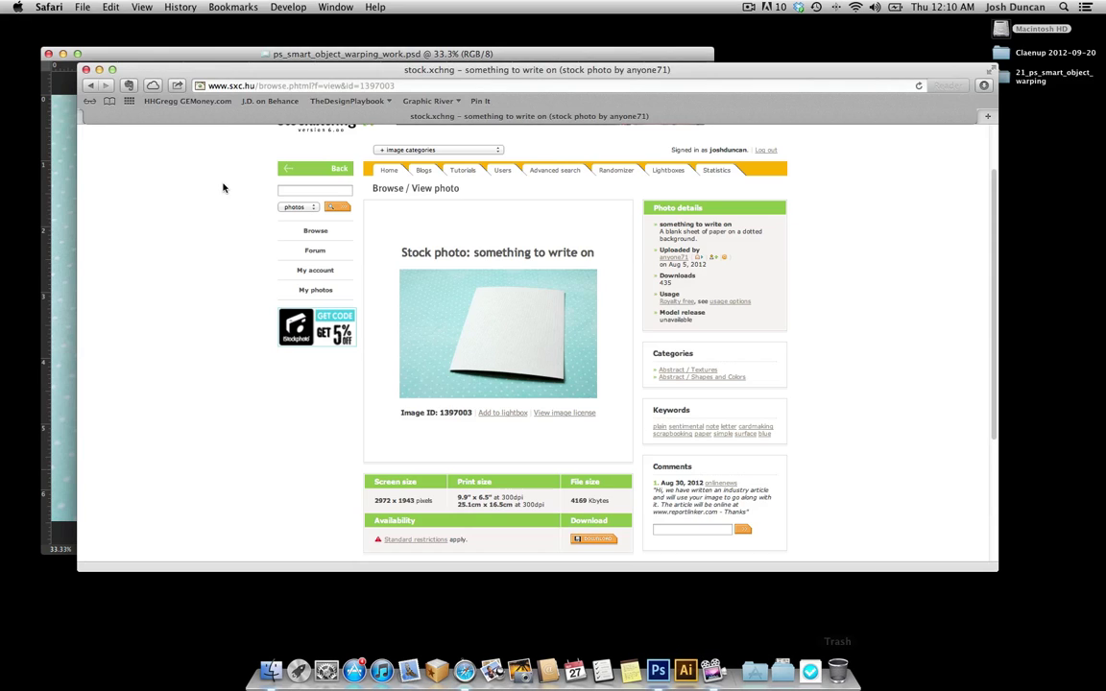
scroll(235, 221, up, 2)
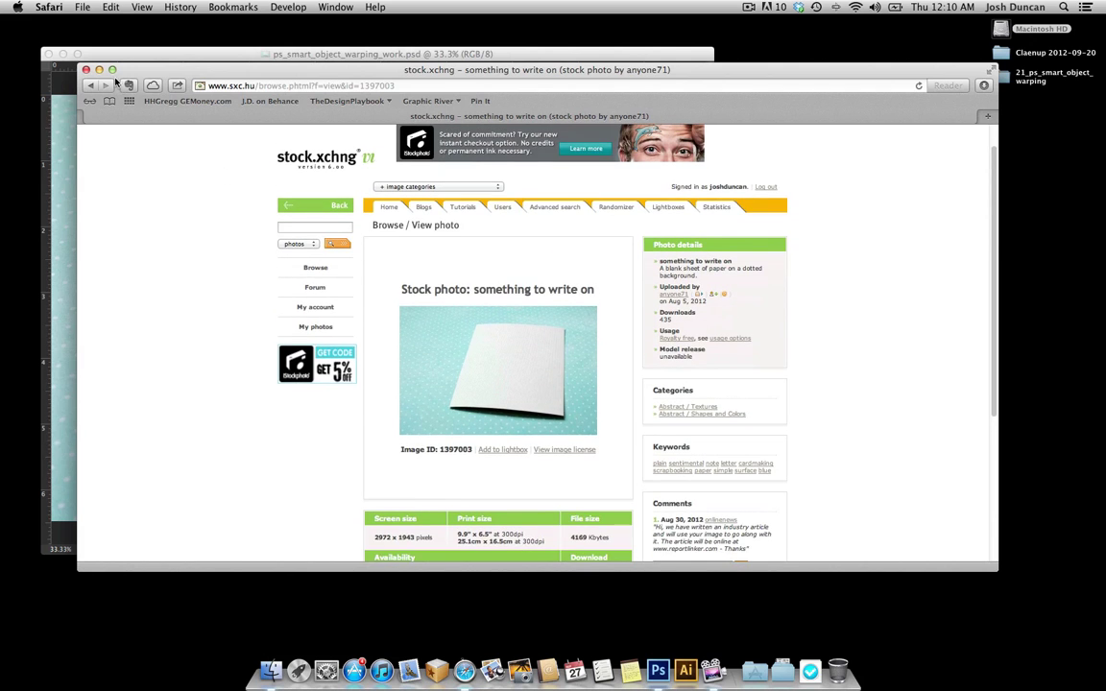
click(99, 69)
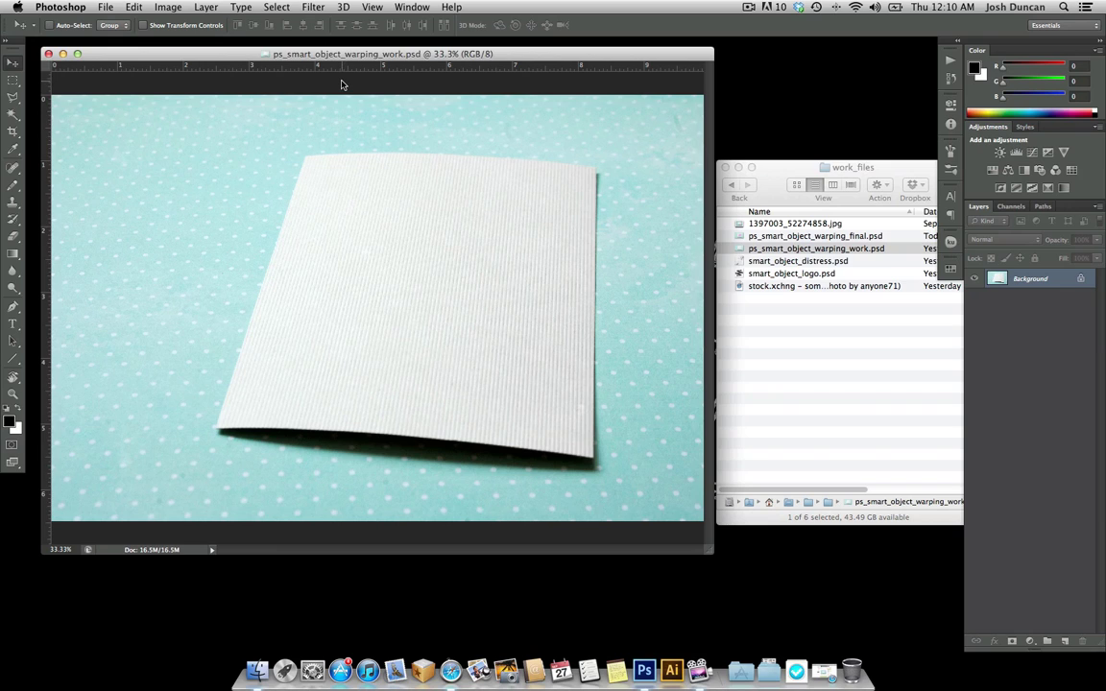
- Add a new layer named 'Smart Object' above the Background layer
click(1064, 642)
double_click(1023, 278)
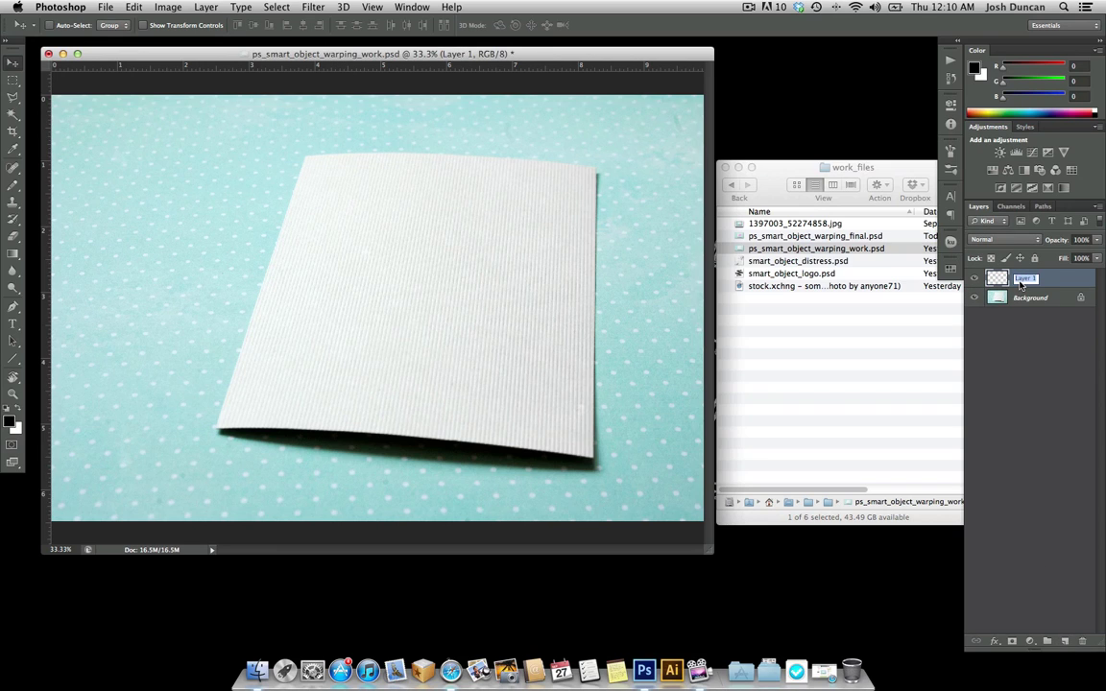
text(Smart Object)
key(Return)
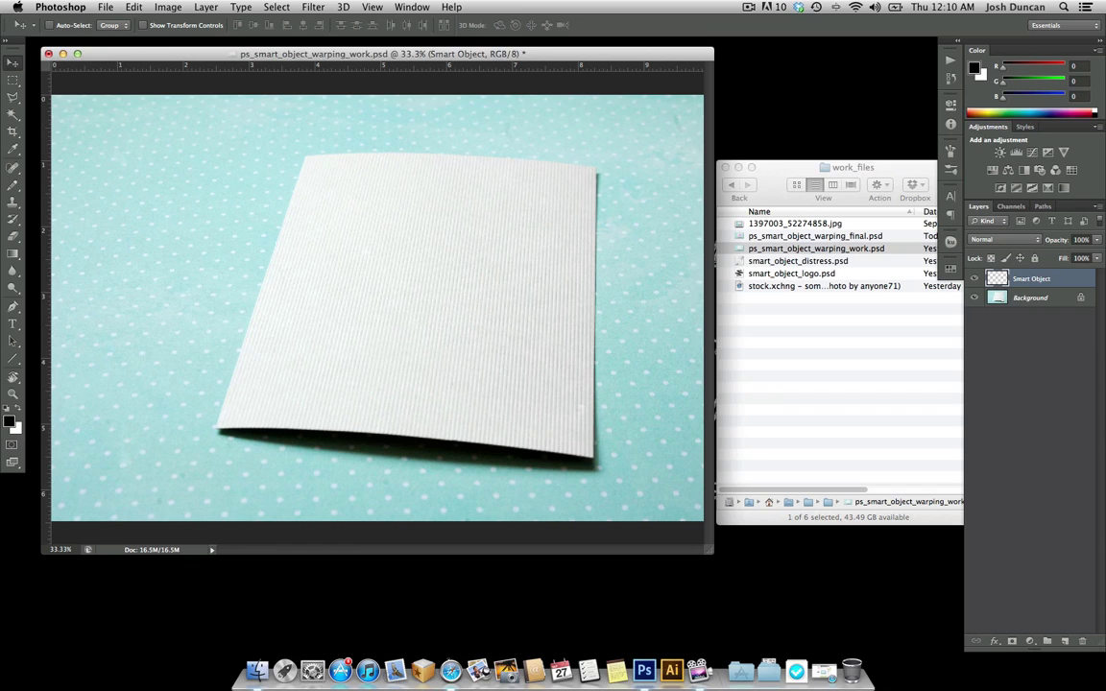
- Fill a rectangular selection covering most of the note card with black
click(15, 81)
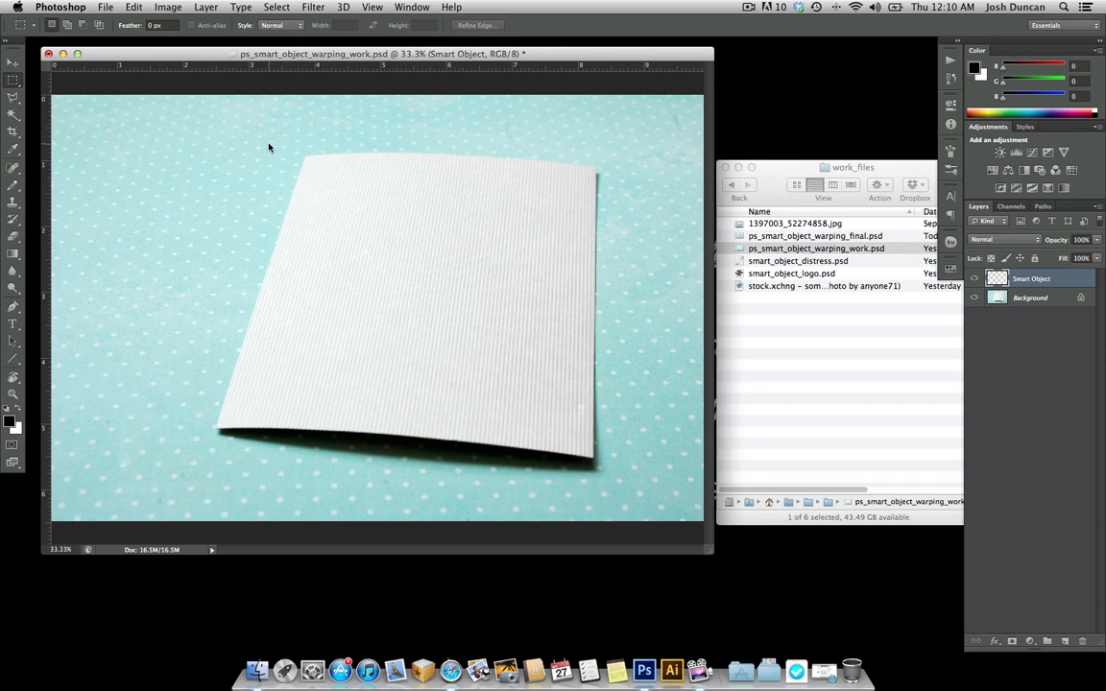
drag(270, 150, 575, 492)
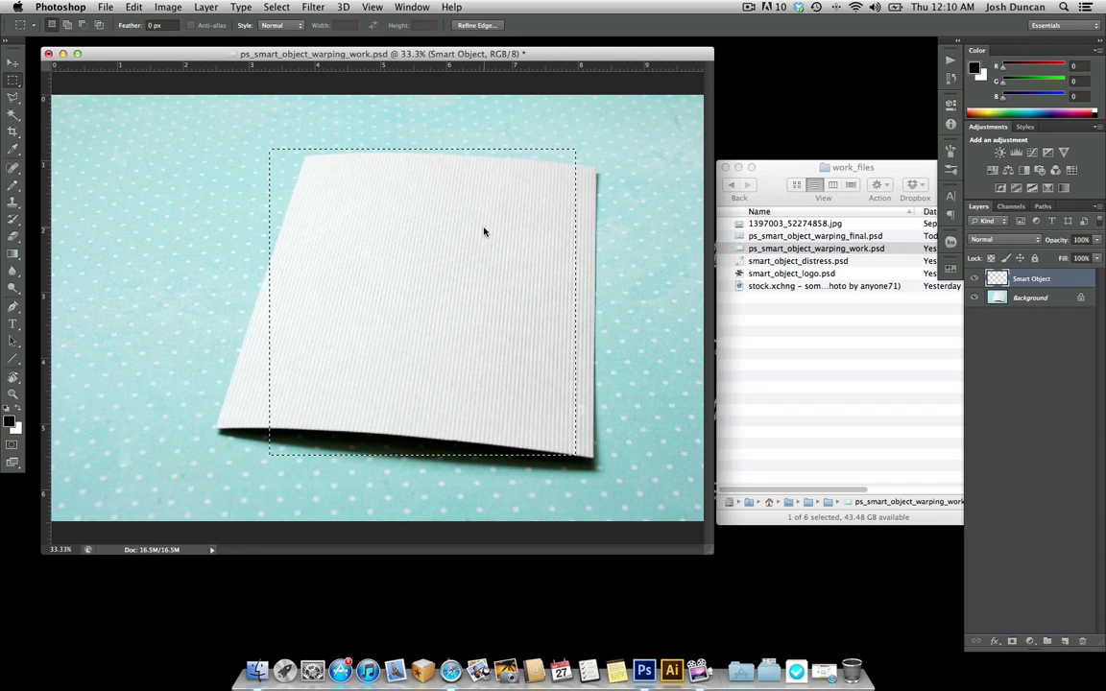
click(134, 6)
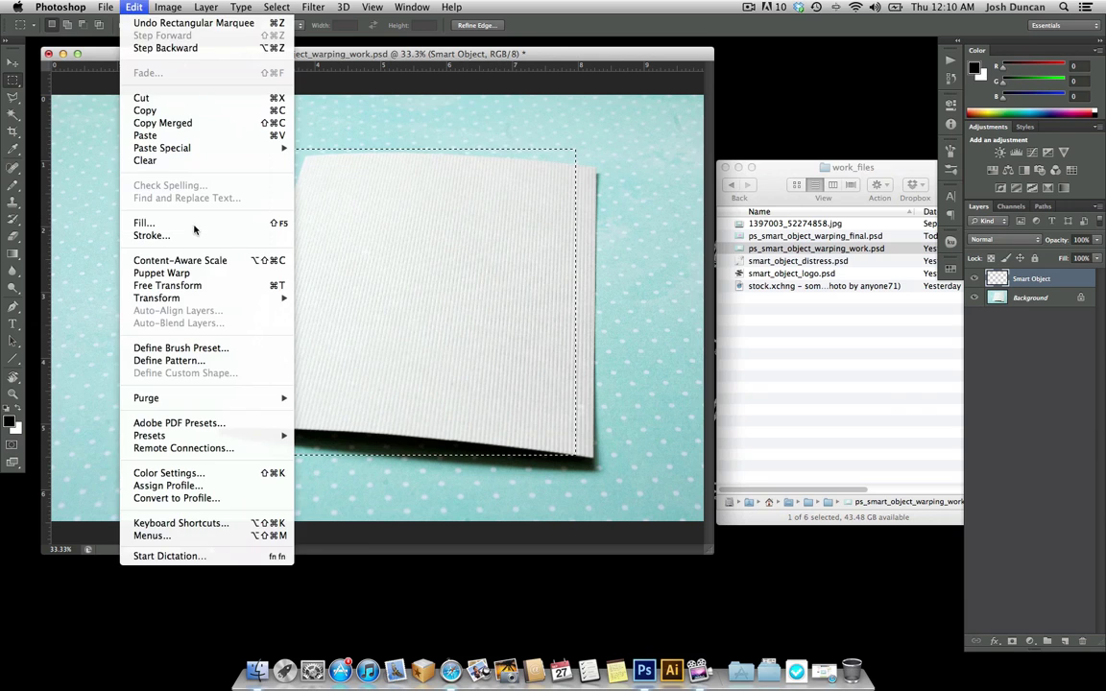
click(196, 223)
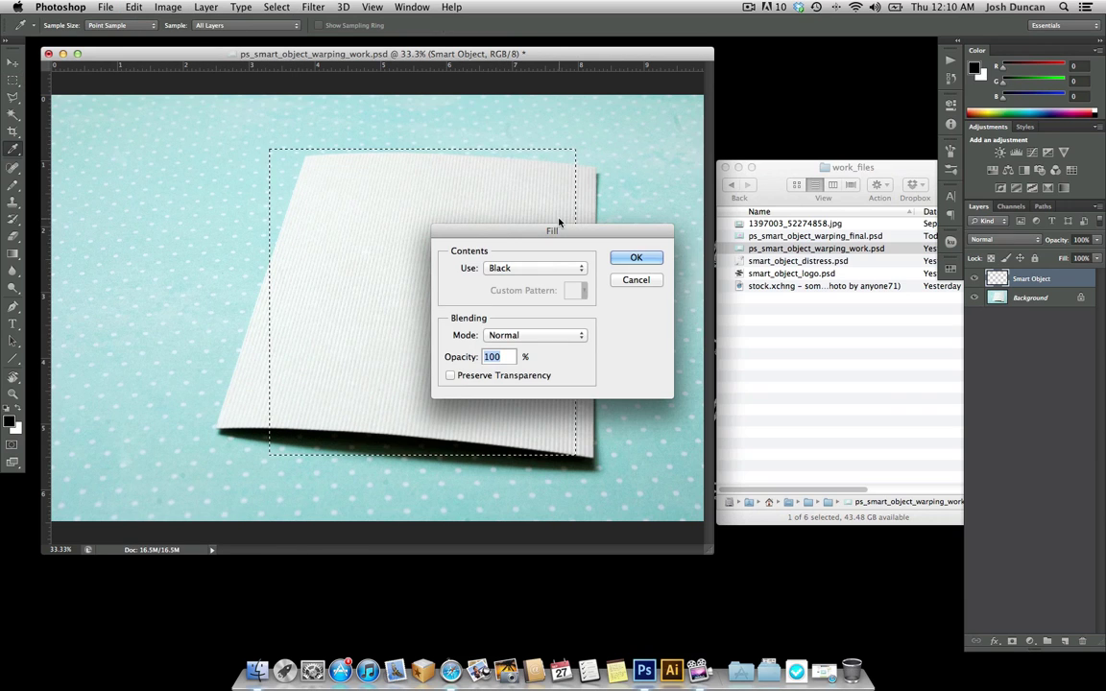
click(637, 257)
click(12, 62)
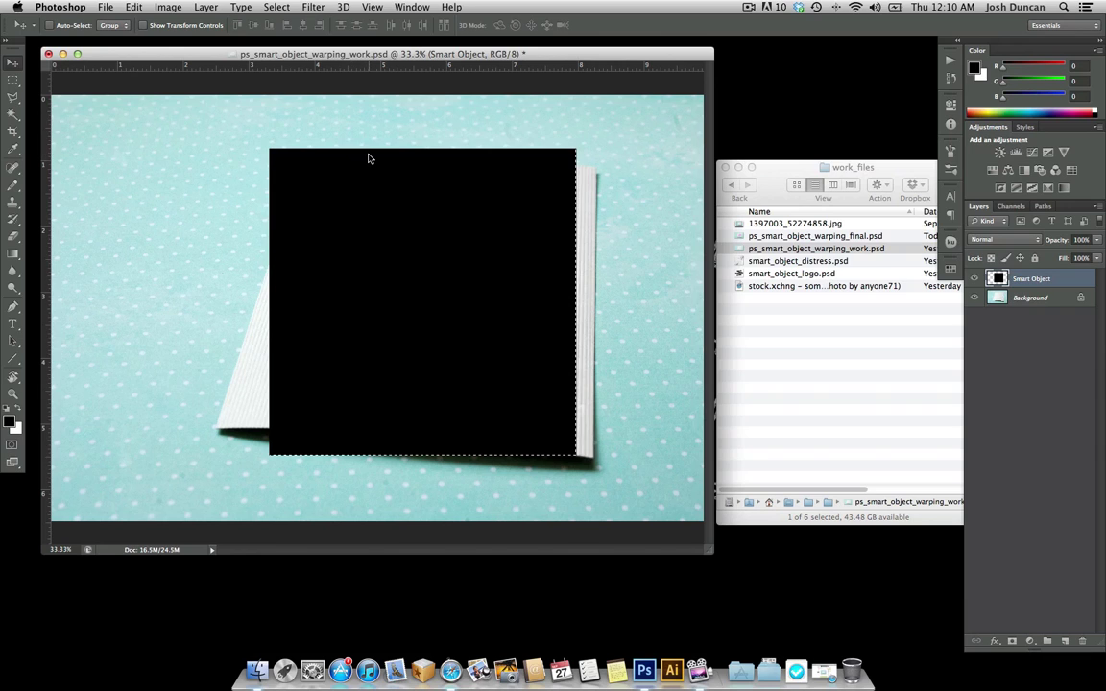
- Convert the Smart Object layer into a smart object at 50% opacity
right_click(1059, 279)
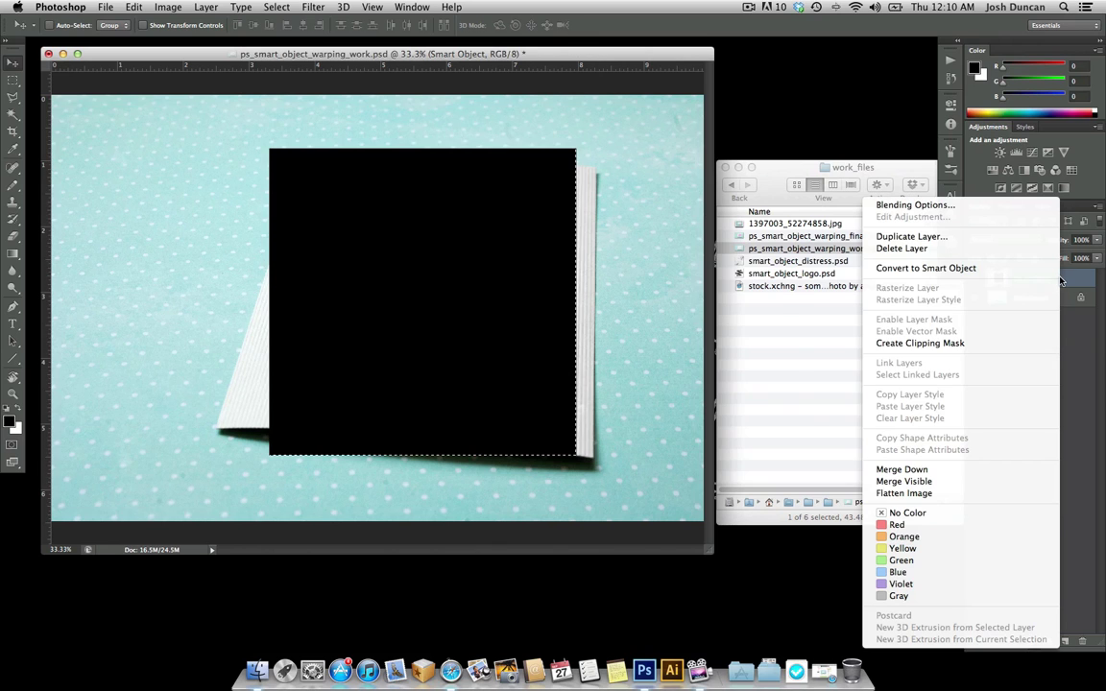
click(998, 270)
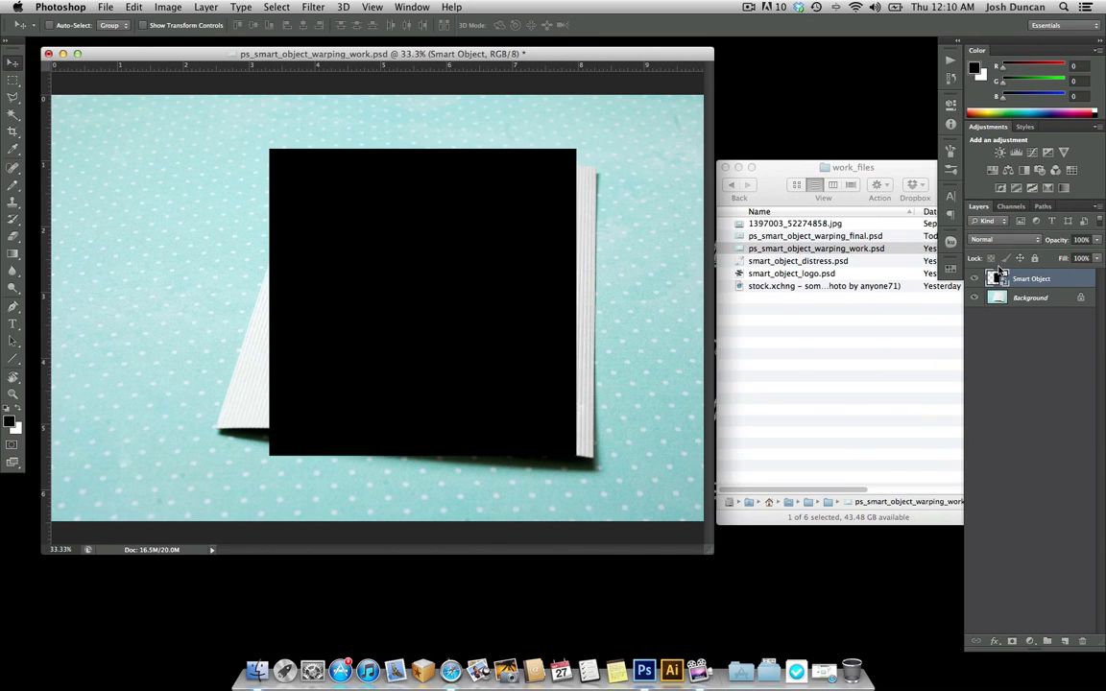
click(1083, 239)
text(50)
key(Return)
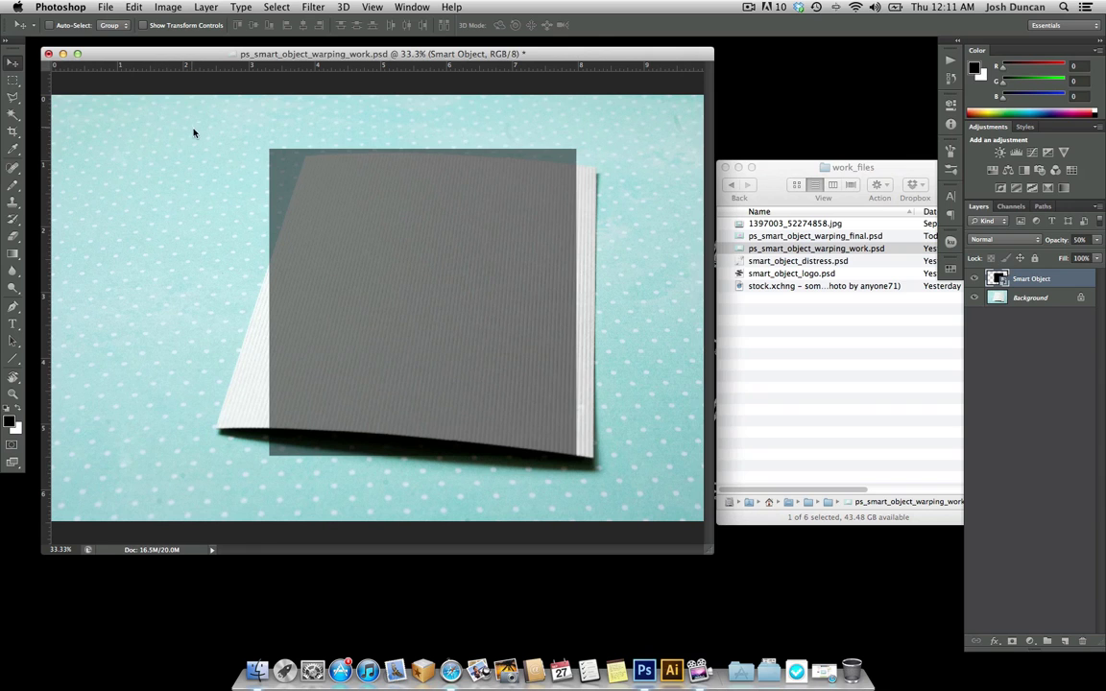
- Distort the smart object so its four corners sit on the card's corners
click(123, 8)
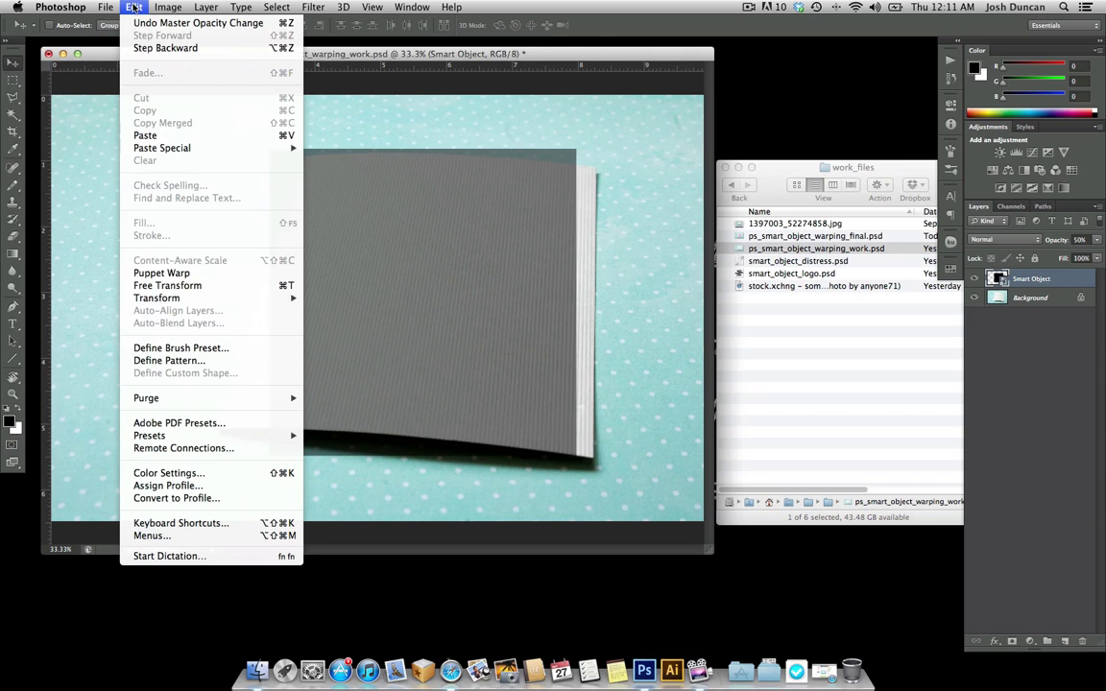
mouse_move(179, 297)
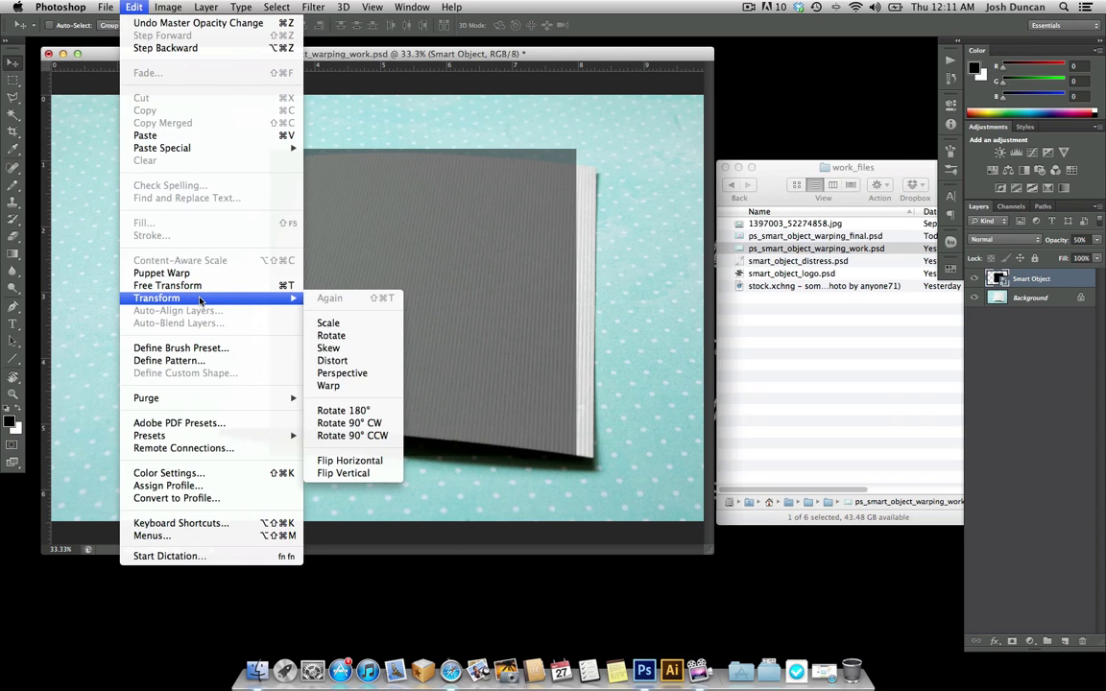
click(345, 373)
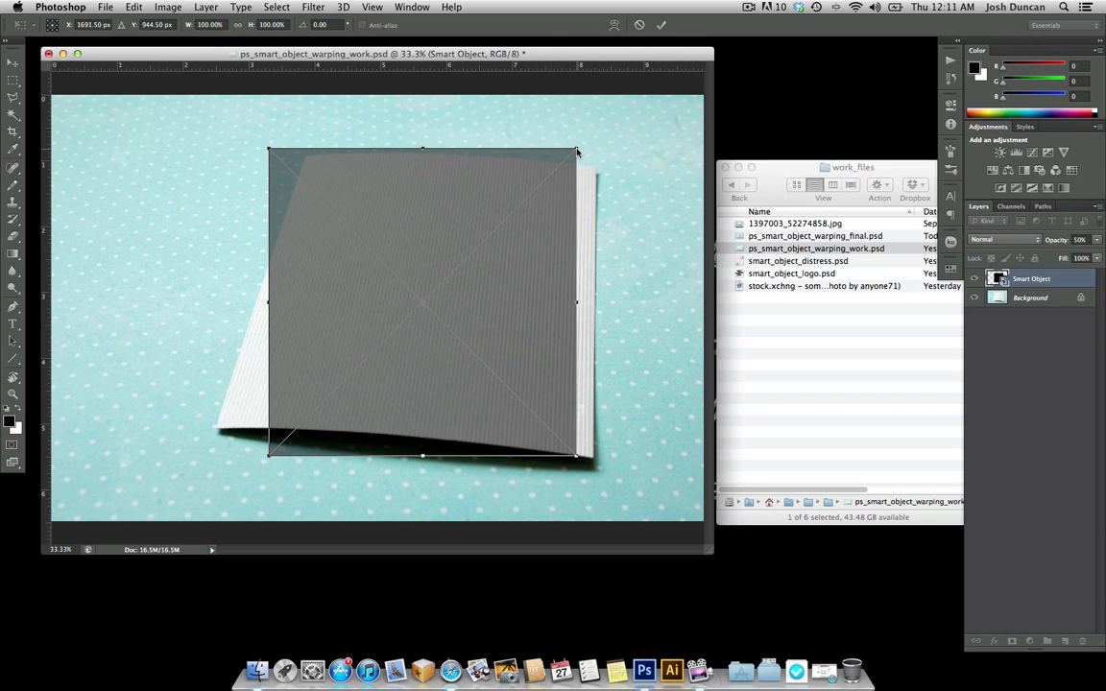
drag(576, 151, 596, 169)
drag(576, 455, 595, 459)
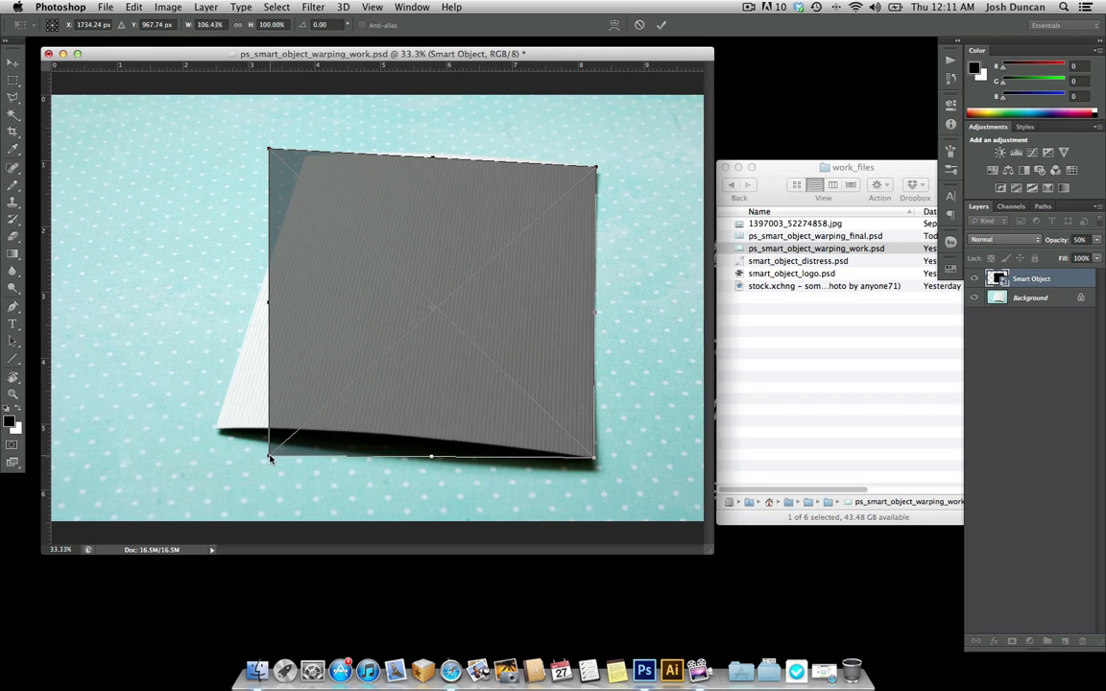
drag(270, 459, 219, 431)
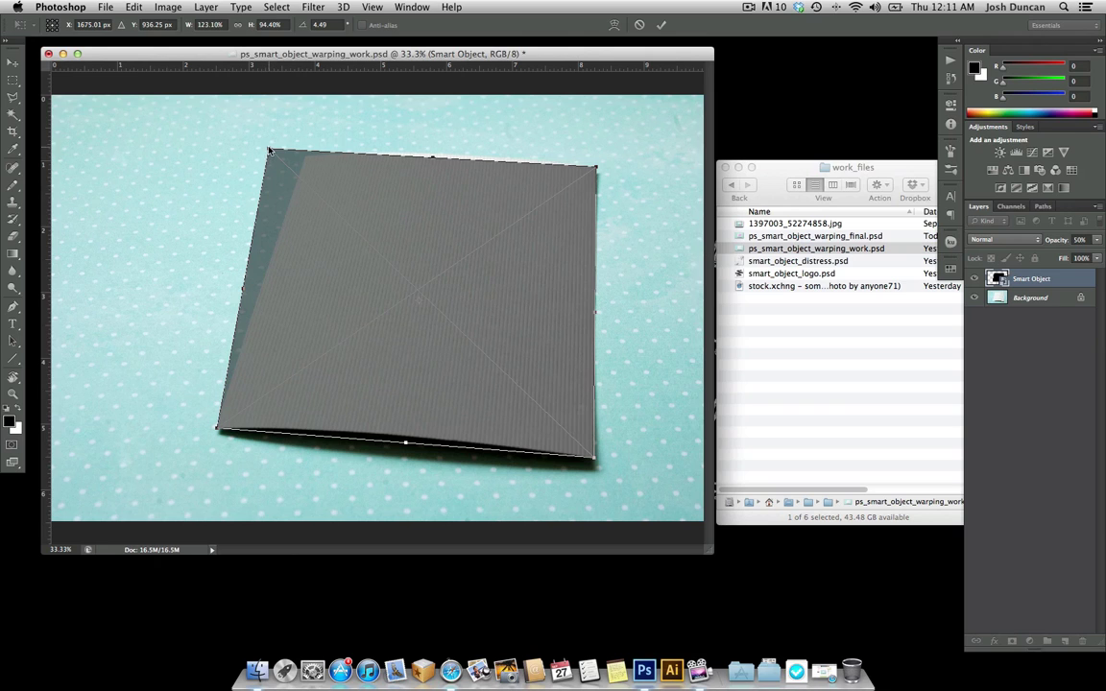
drag(269, 151, 305, 157)
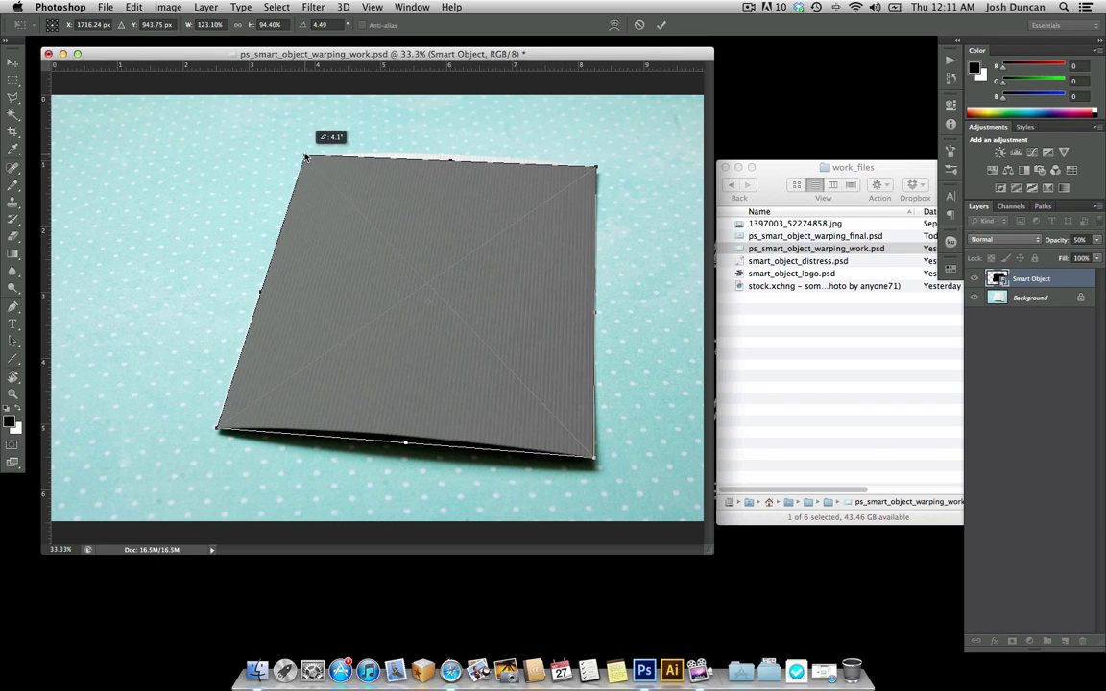
drag(305, 156, 305, 156)
- Warp the smart object with an Arch style, flattened to match the card's curve
click(133, 7)
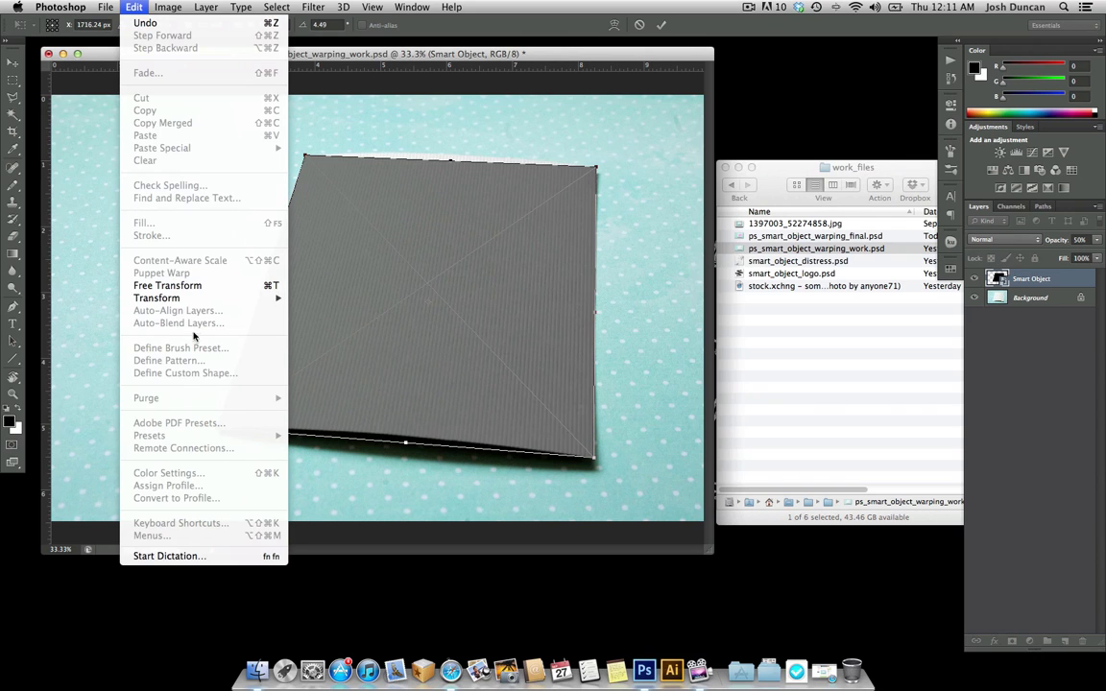
mouse_move(176, 299)
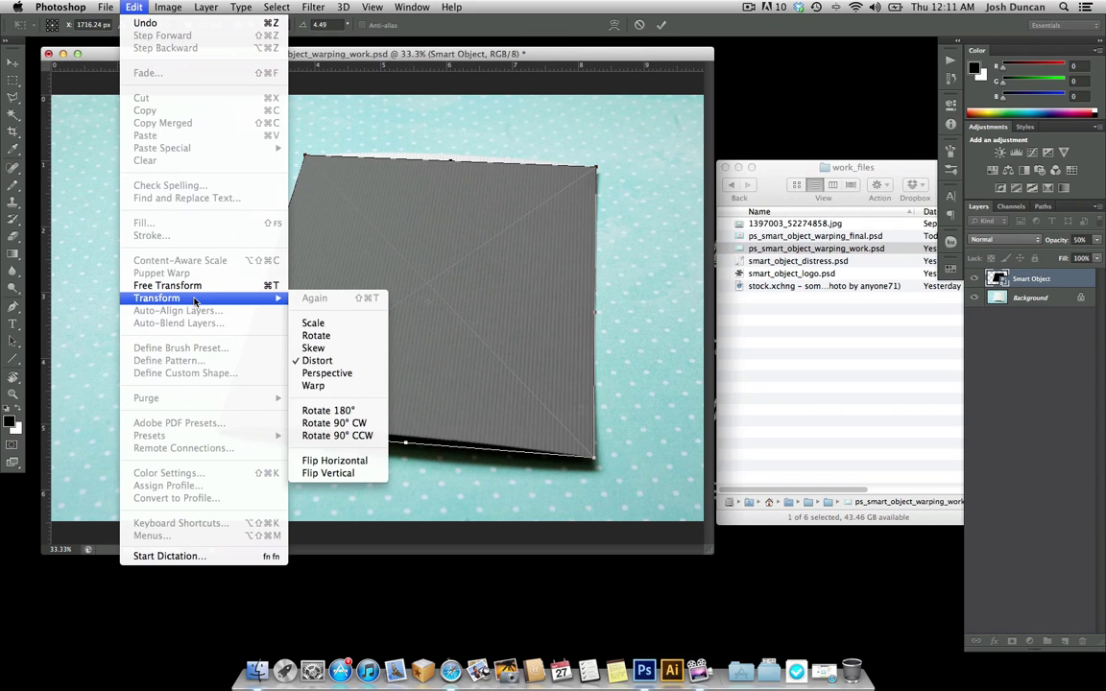
click(312, 386)
click(158, 26)
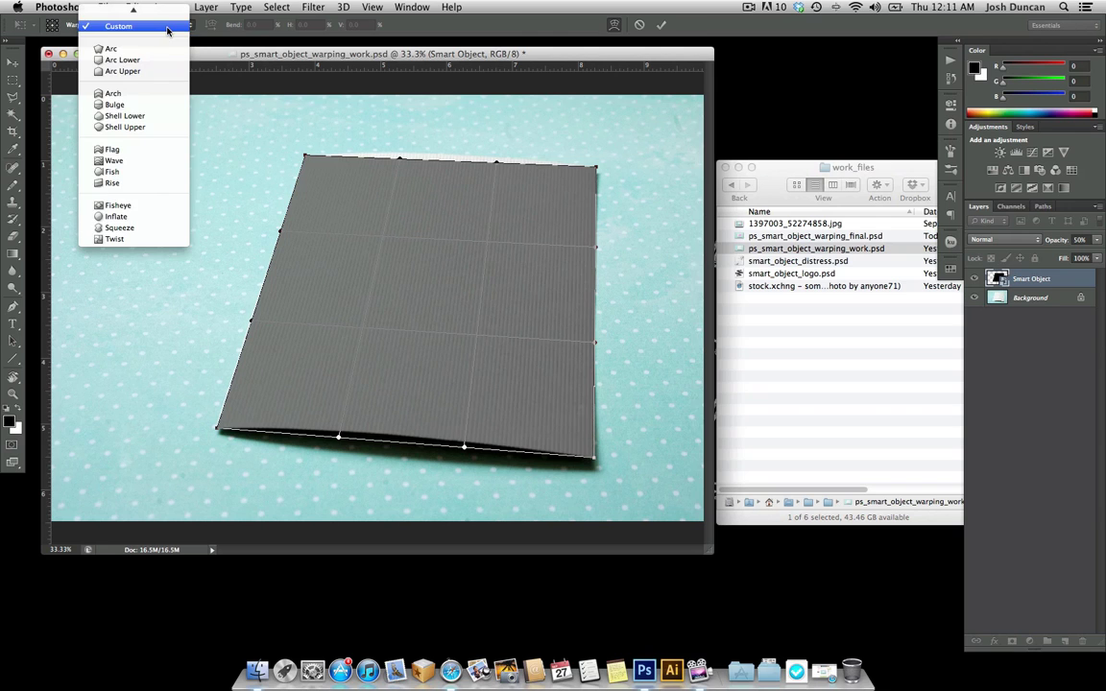
click(144, 93)
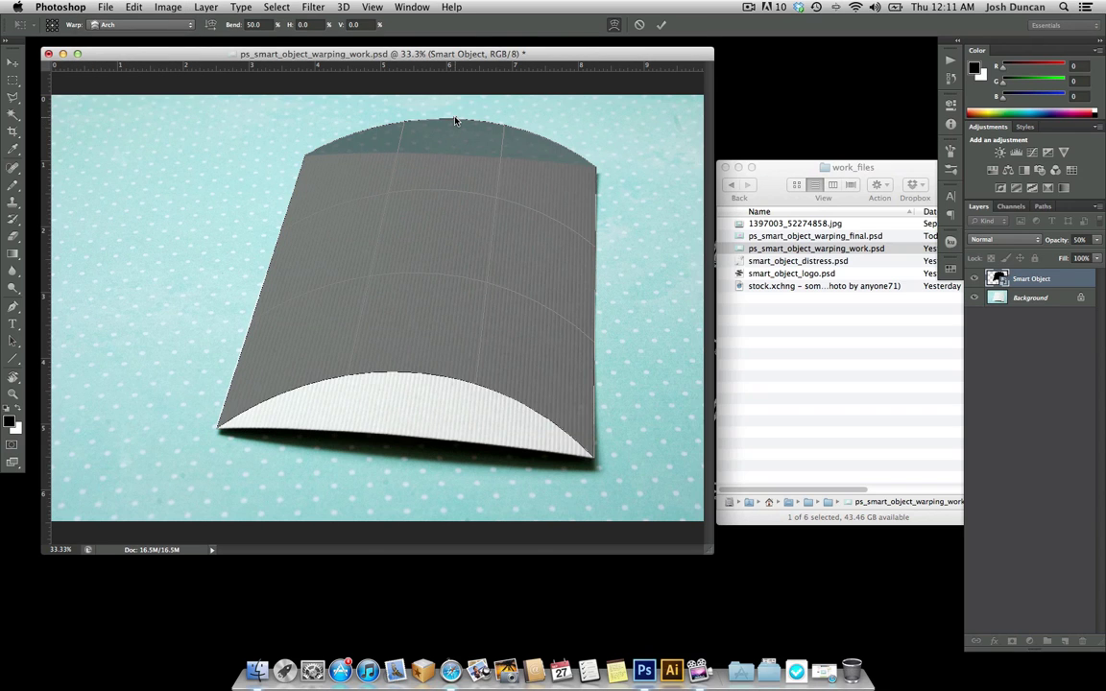
drag(455, 121, 451, 156)
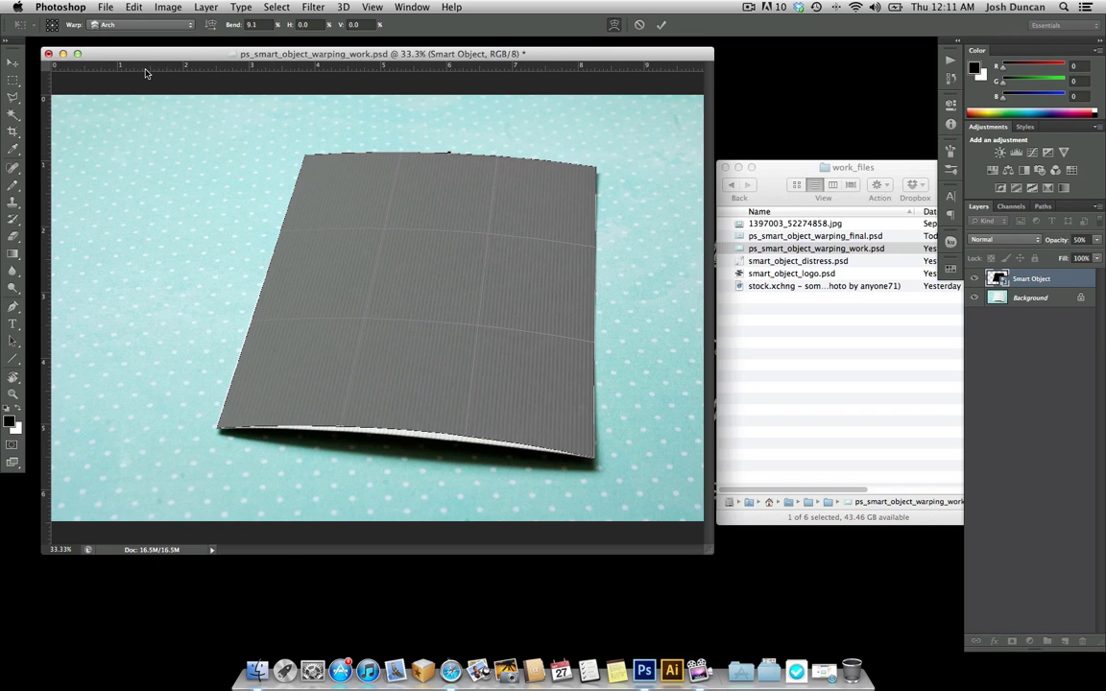
- Switch to a Custom warp, pull the bottom edge down along the curl, and commit
click(145, 26)
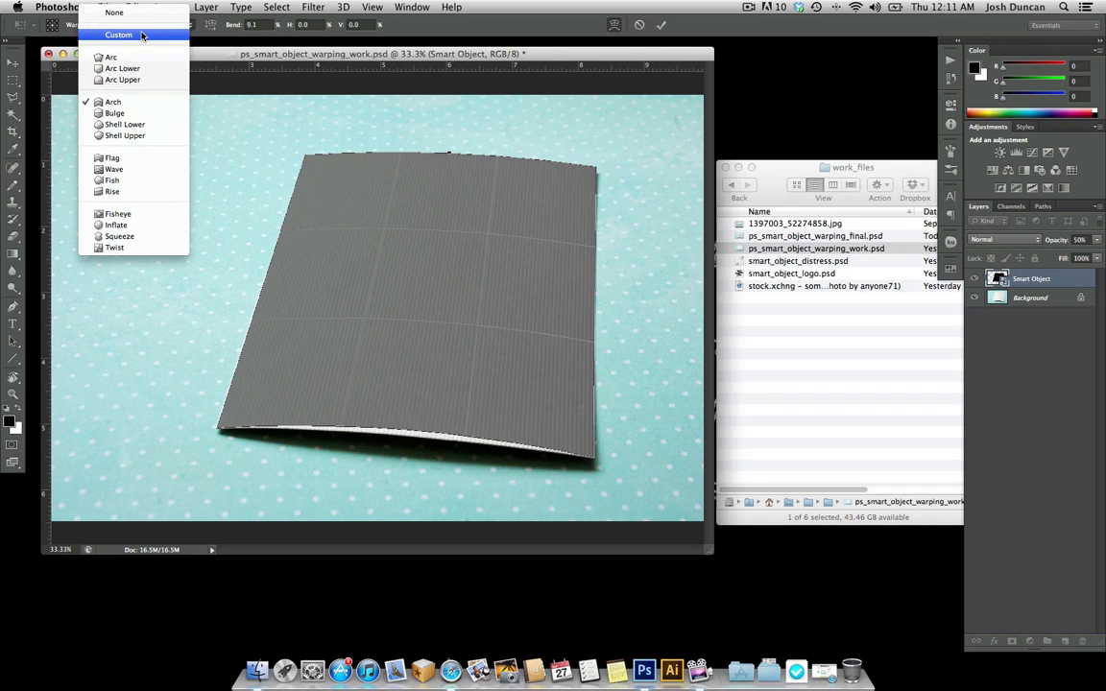
click(142, 35)
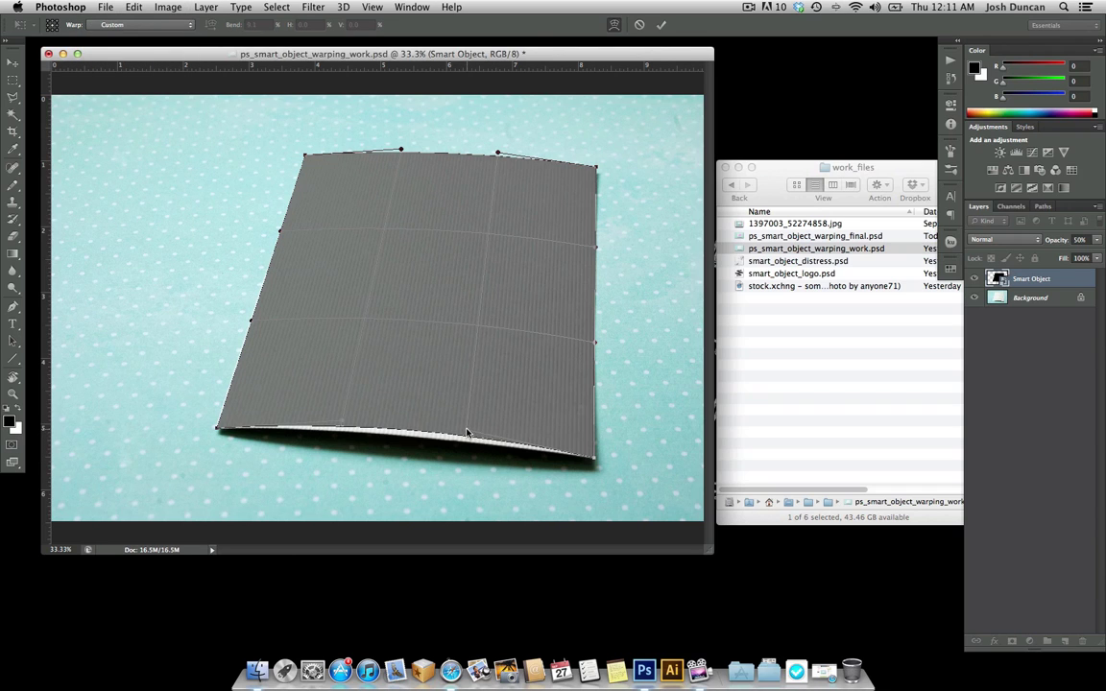
drag(468, 434, 464, 443)
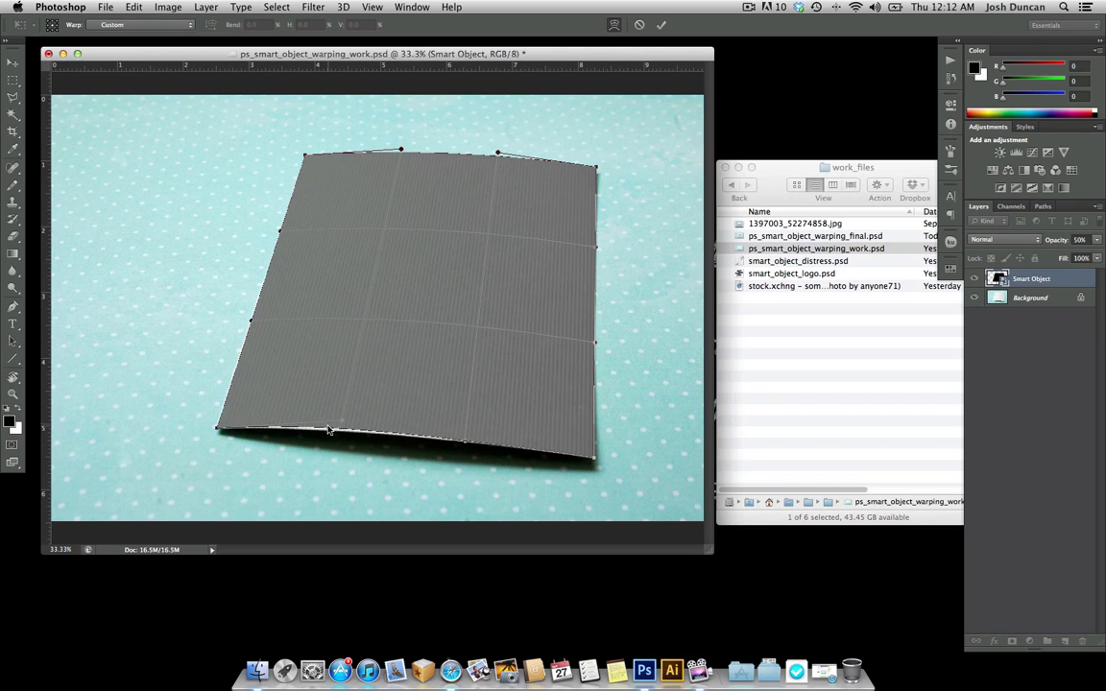
drag(340, 425, 339, 430)
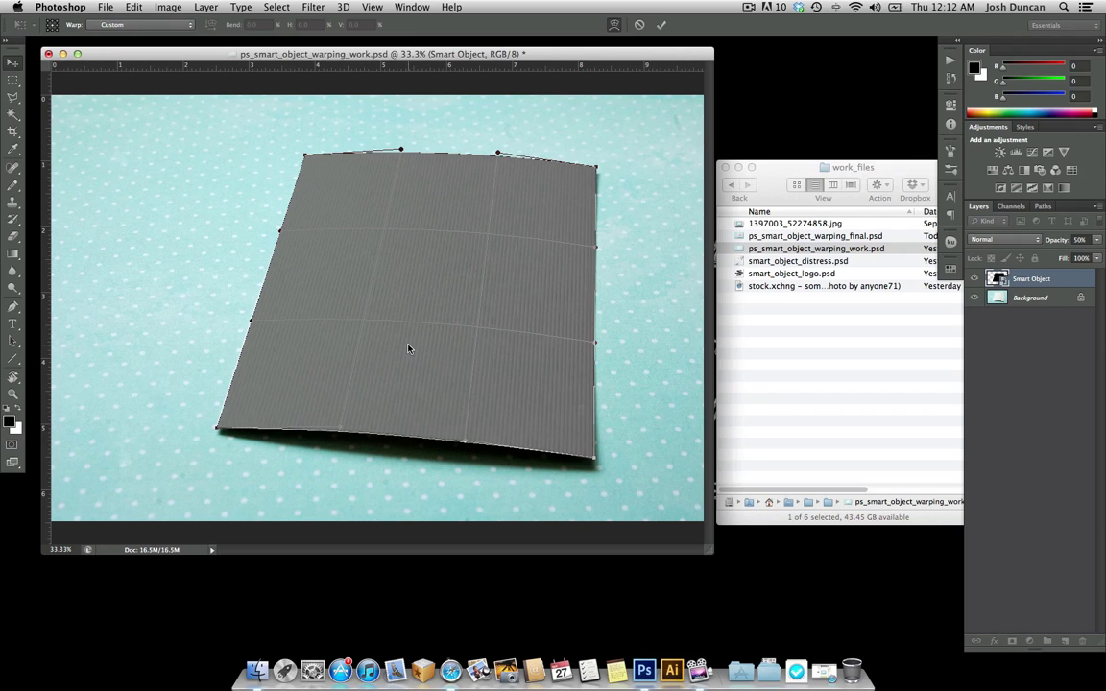
key(Return)
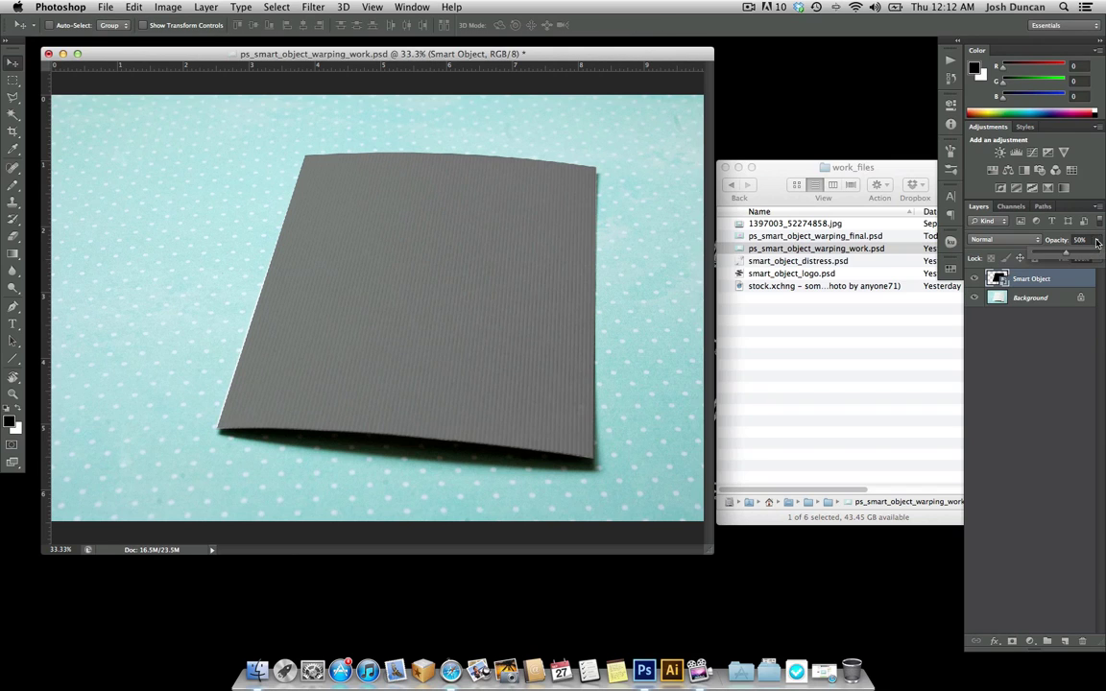
- Set the smart object to 100% opacity and save the work file with maximum compatibility
drag(1097, 240, 1070, 255)
key(0)
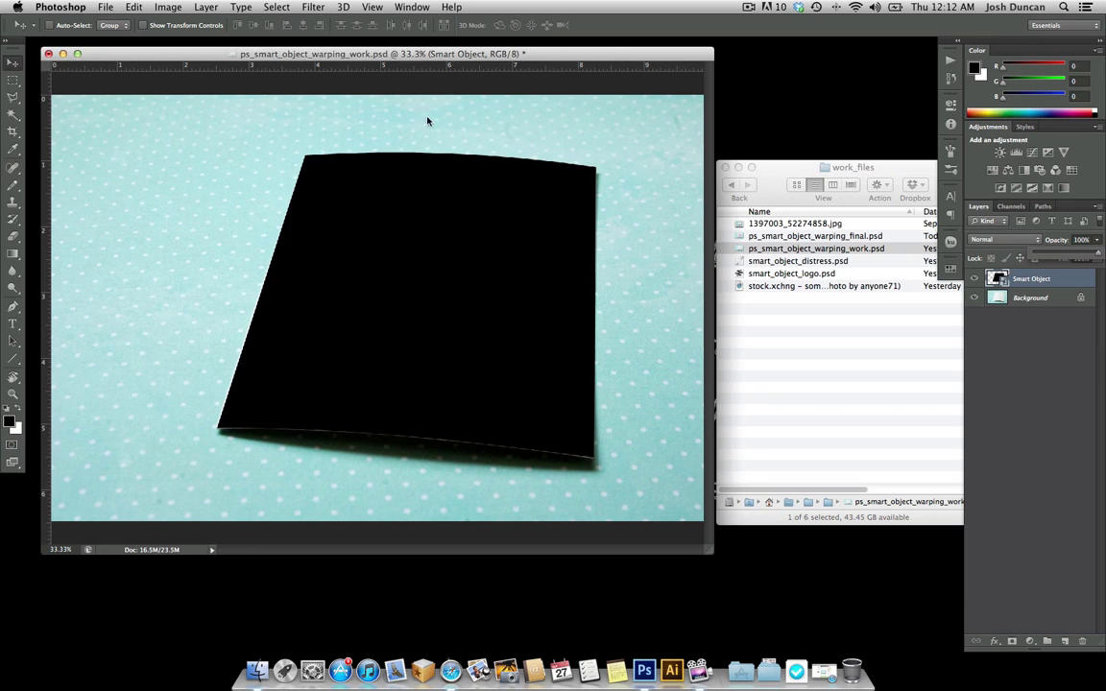
drag(409, 57, 411, 54)
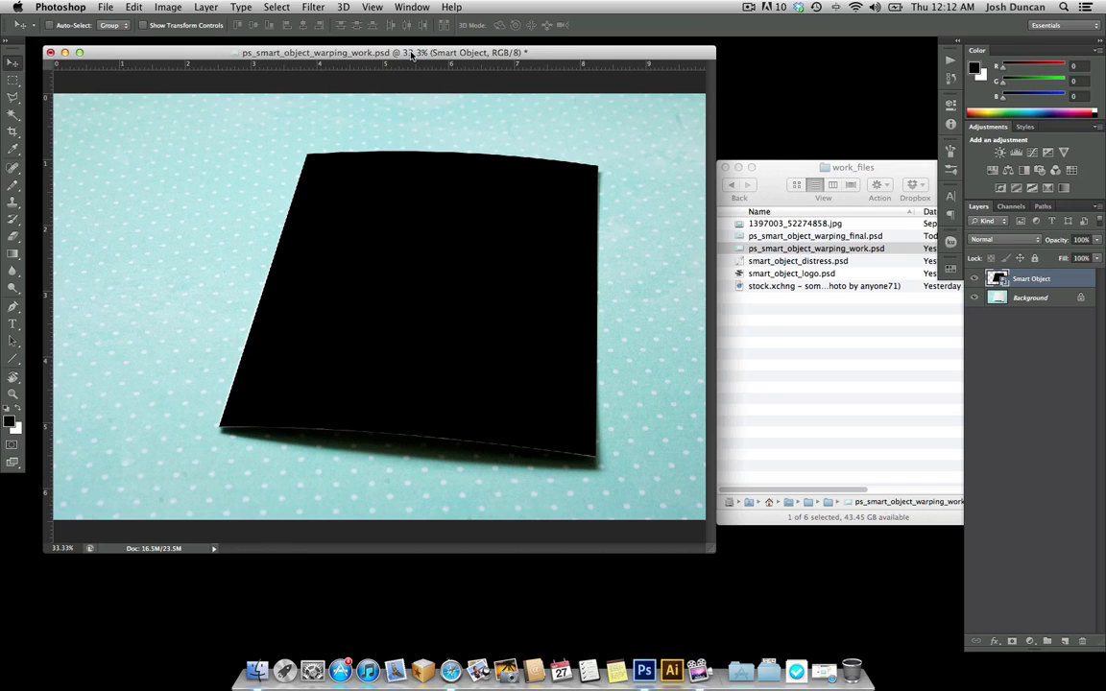
key(super+s)
click(700, 278)
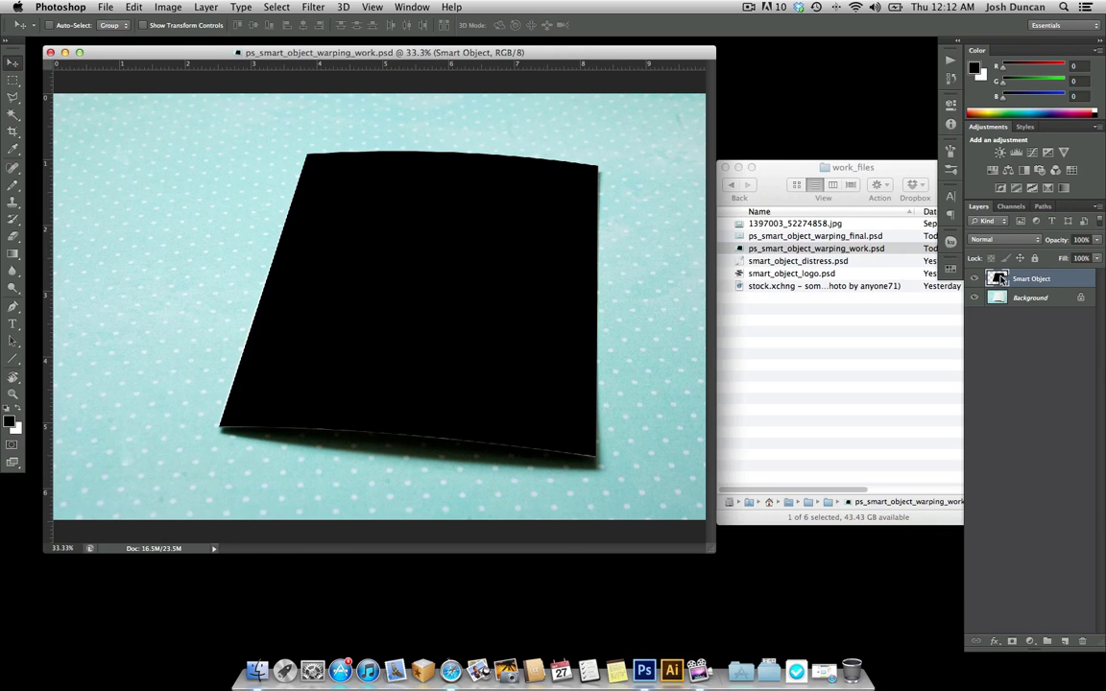
- Open the Smart Object layer's contents as Smart Object.psb for editing
double_click(1000, 278)
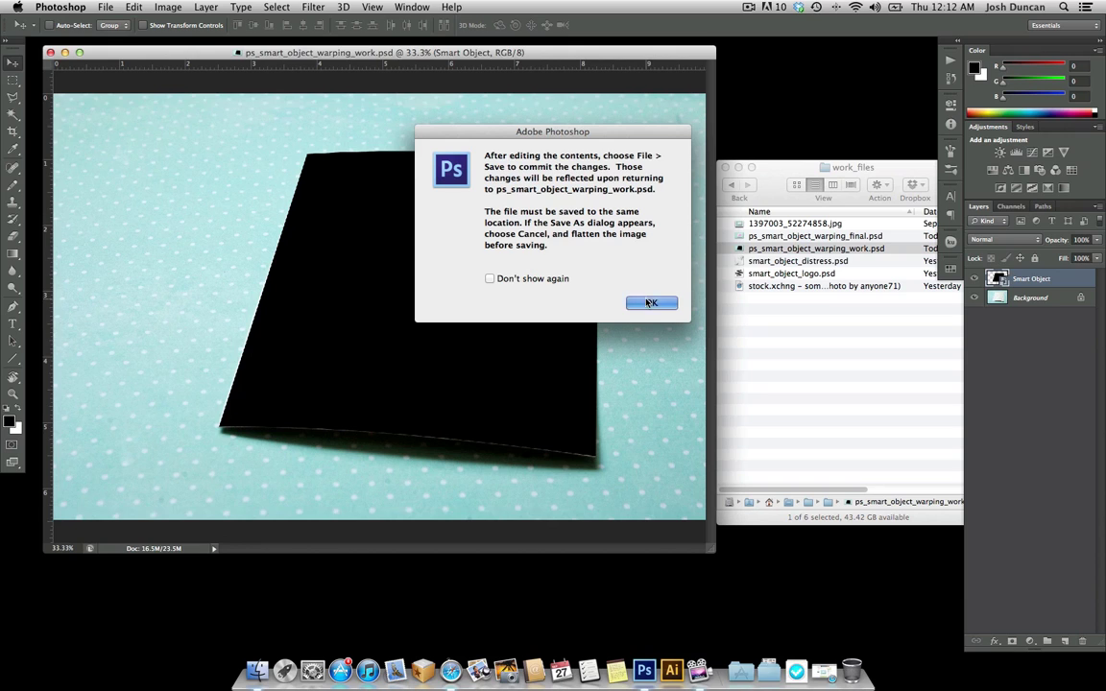
click(650, 303)
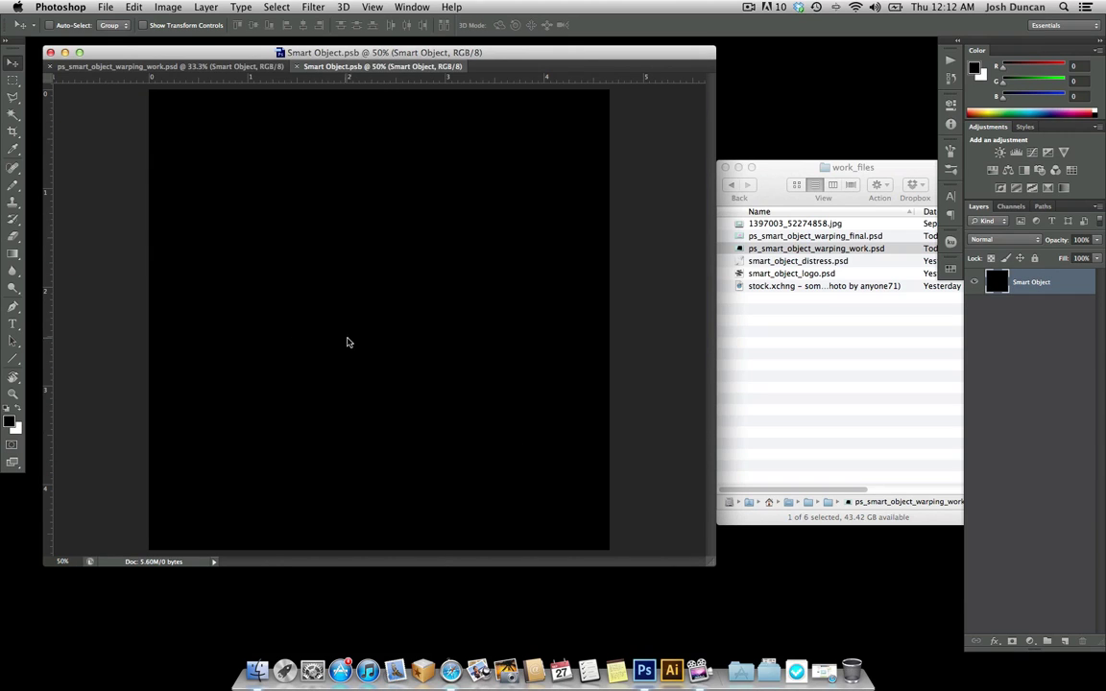
click(252, 67)
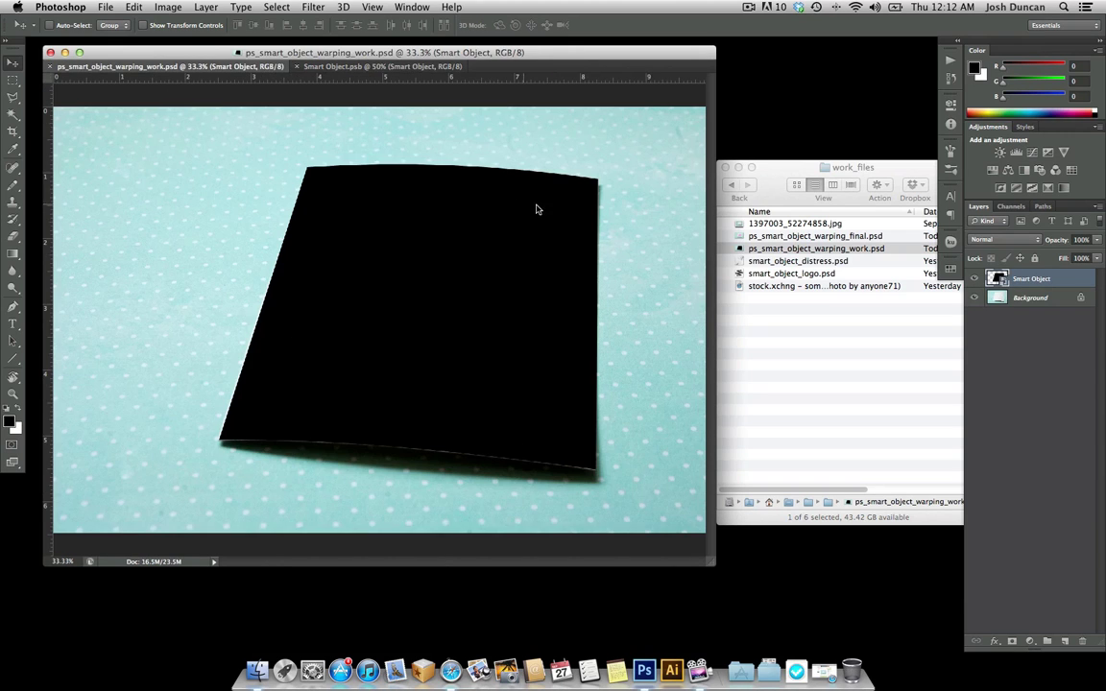
key(ctrl+Tab)
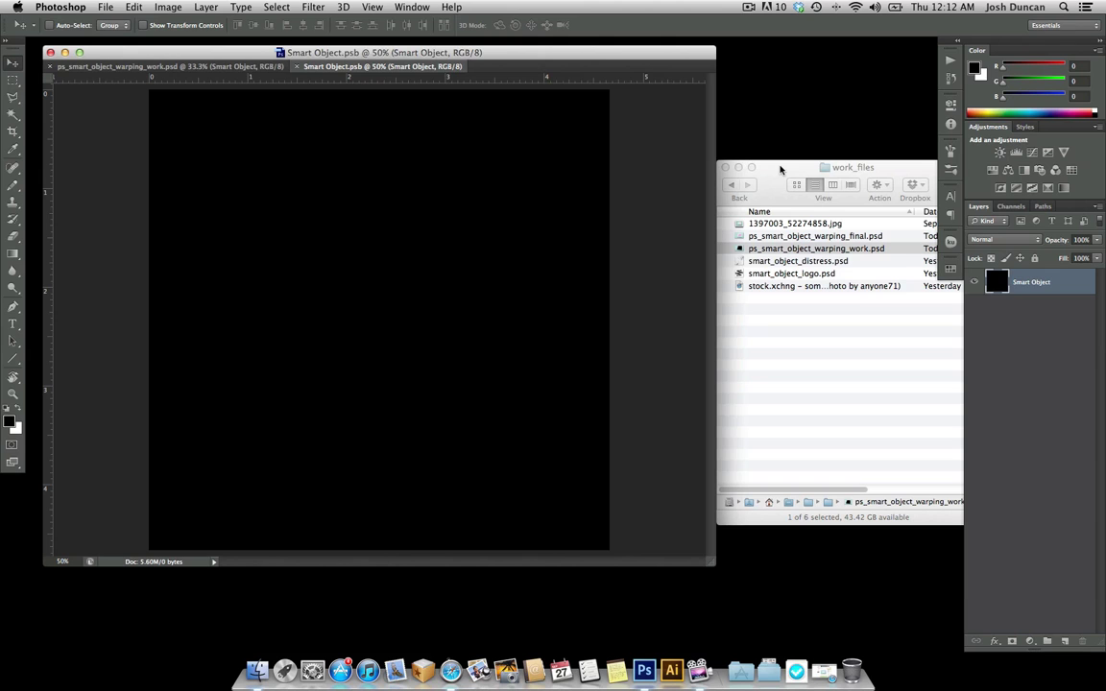
- Open smart_object_logo.psd from the file browser
click(780, 170)
click(782, 274)
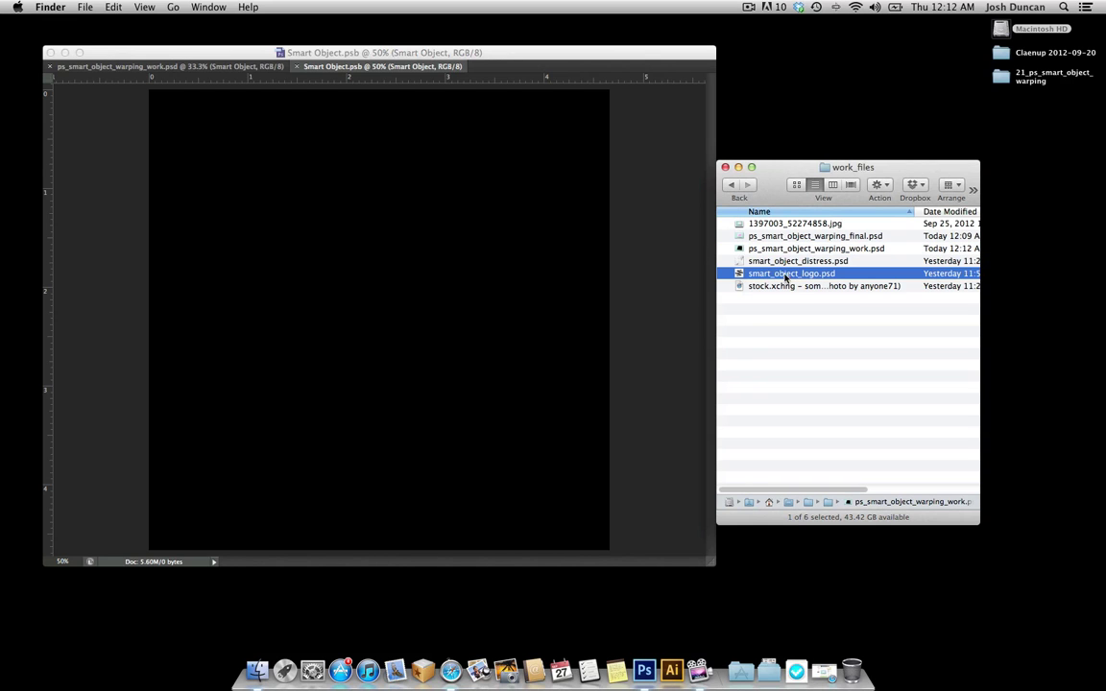
double_click(791, 275)
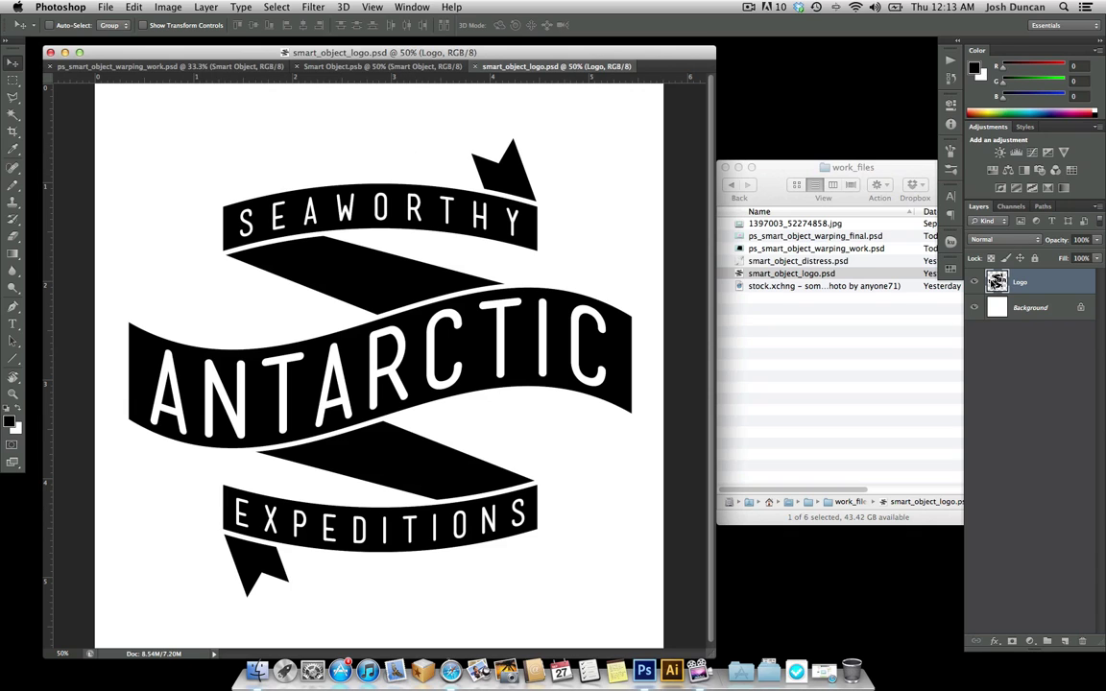
- Inspect the logo by toggling the Logo and white Background layers, then close smart_object_logo.psd
click(974, 282)
click(974, 283)
click(974, 282)
click(974, 283)
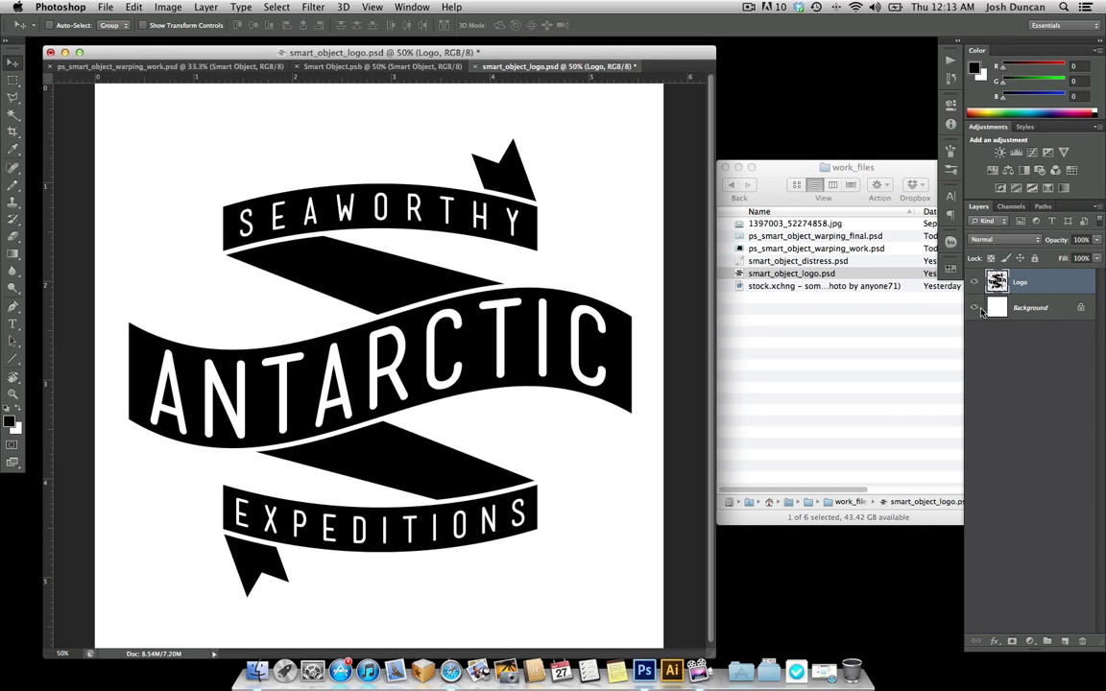
click(974, 307)
click(974, 308)
click(975, 308)
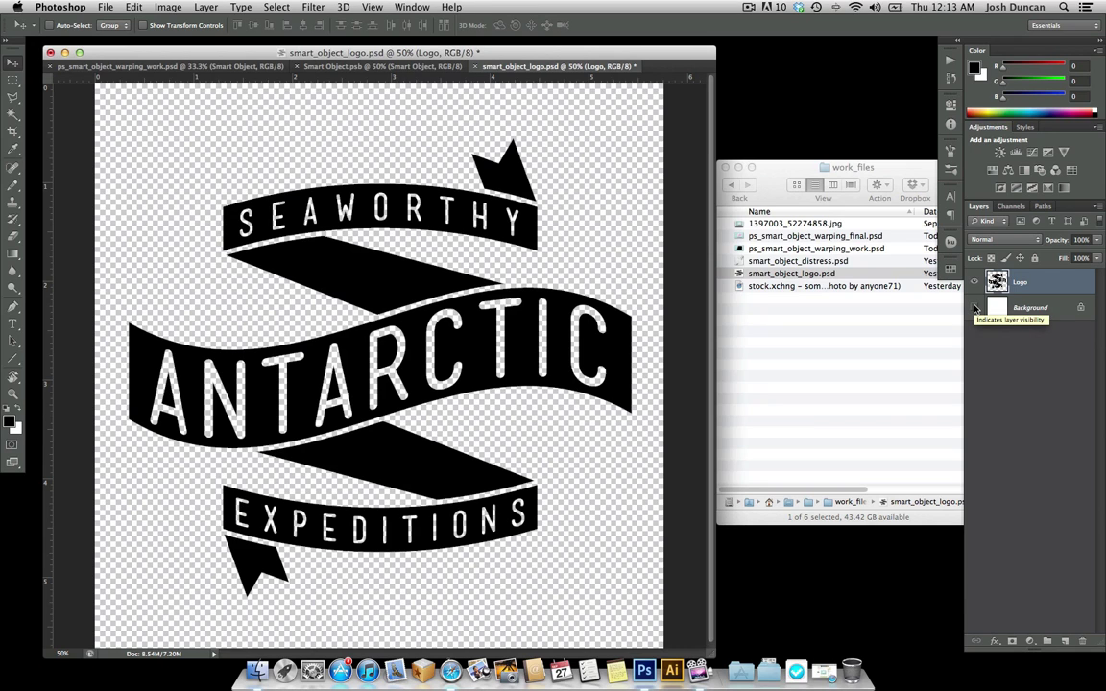
click(974, 307)
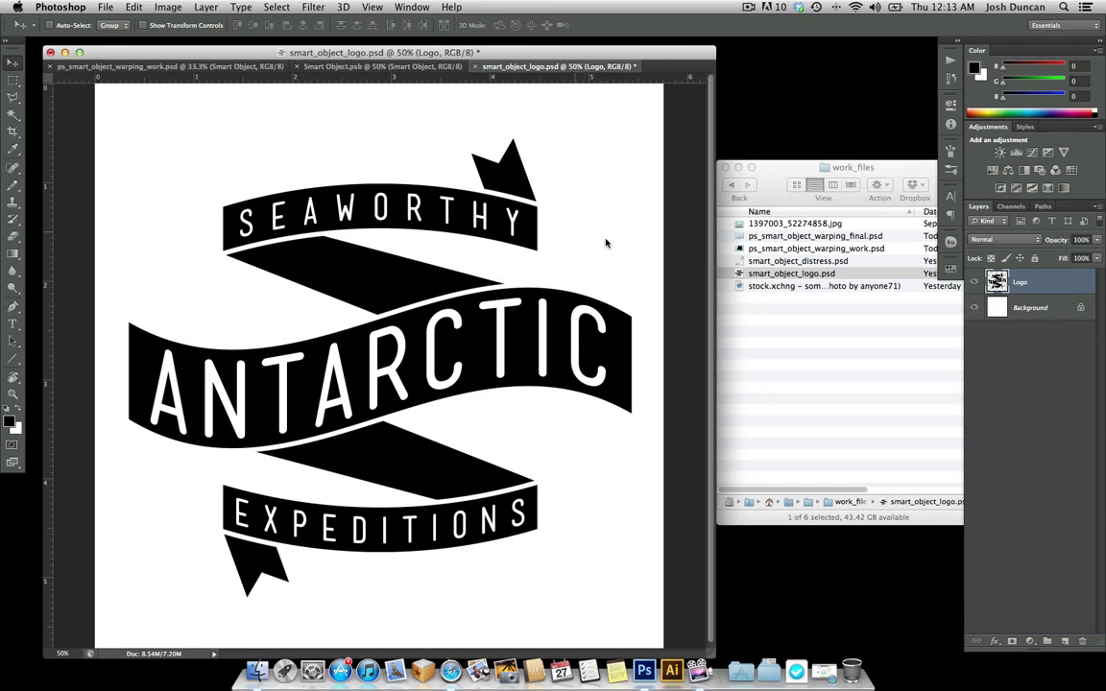
click(476, 66)
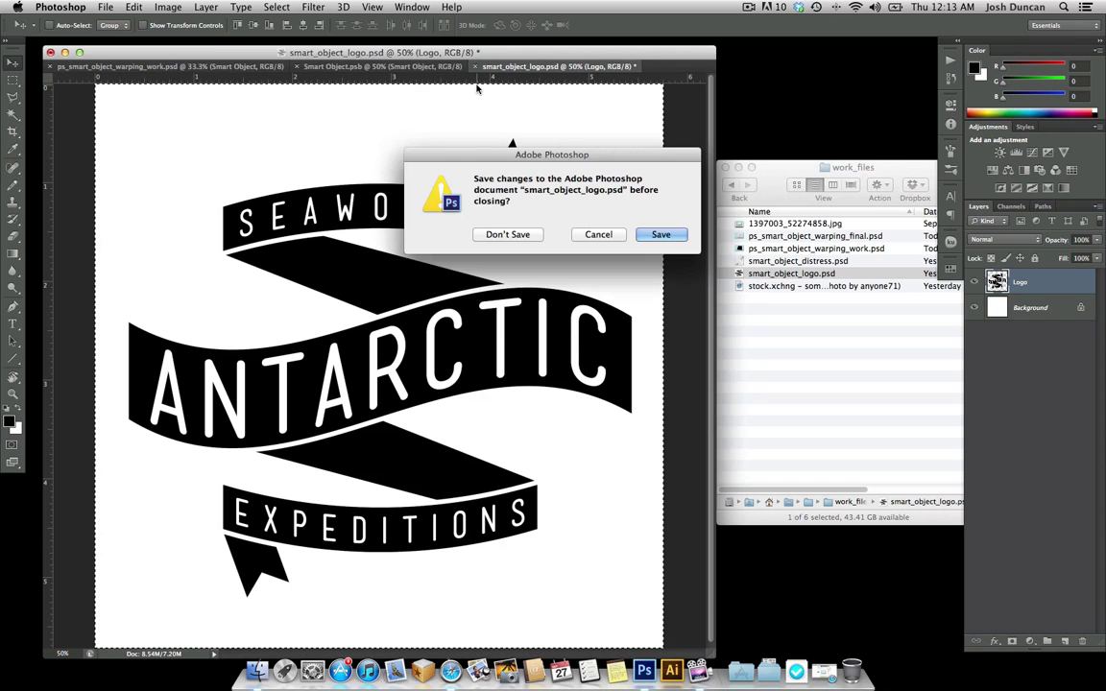
click(507, 234)
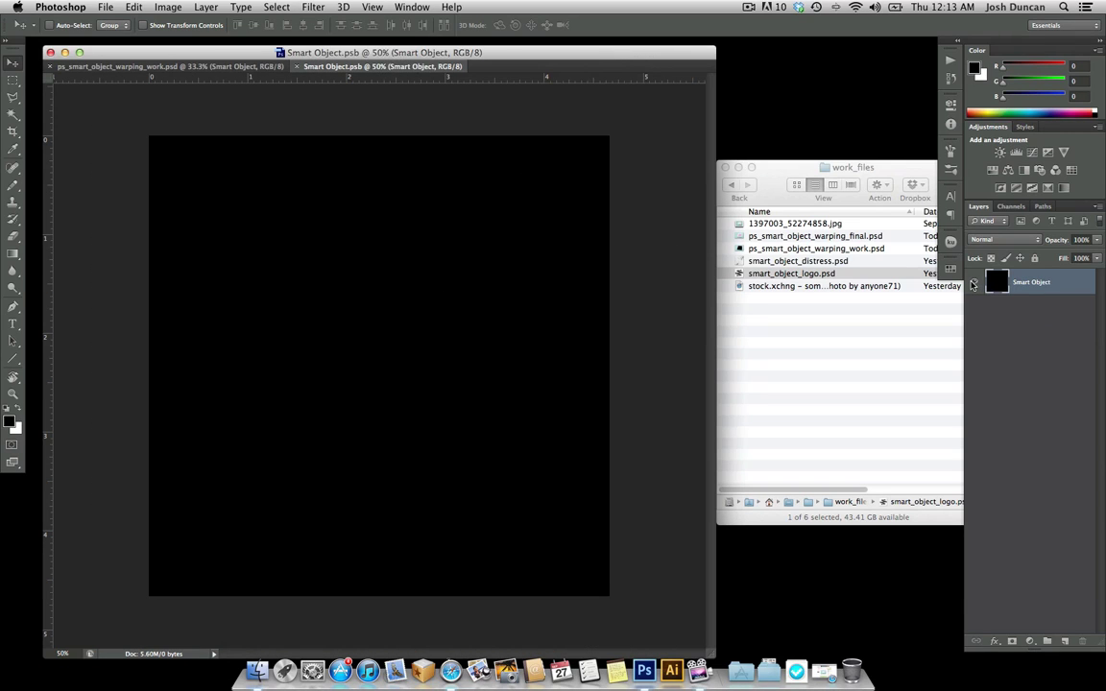
- Hide the black fill, paste the logo, scale it to about 67%, centre it horizontally, and save
click(974, 281)
key(super+v)
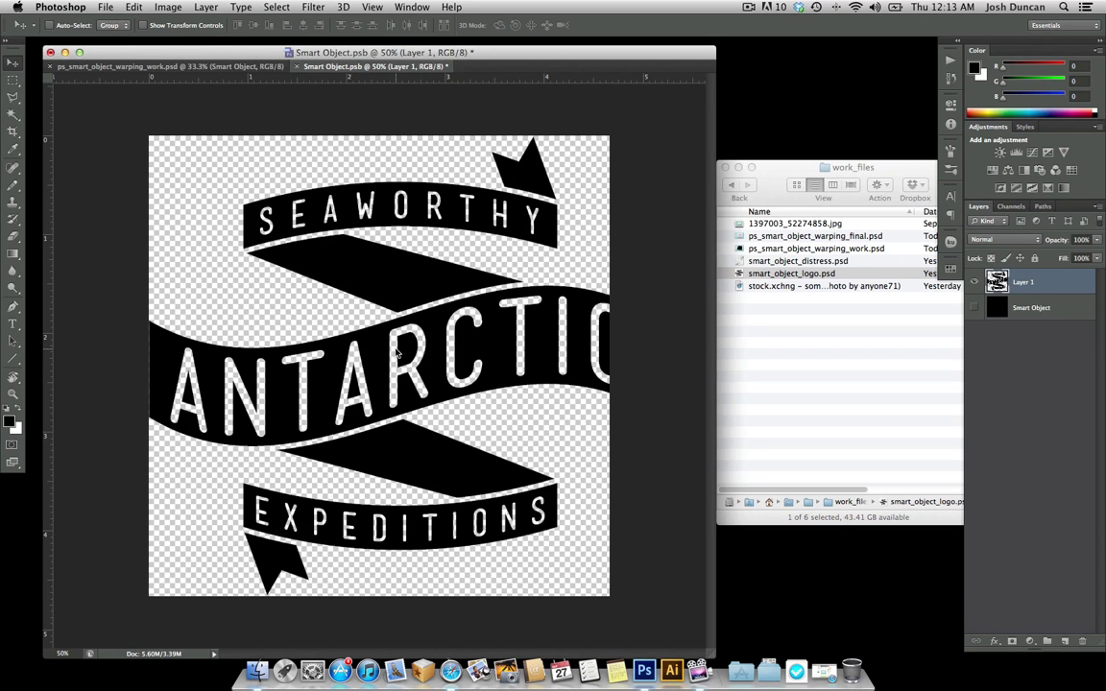
key(super+t)
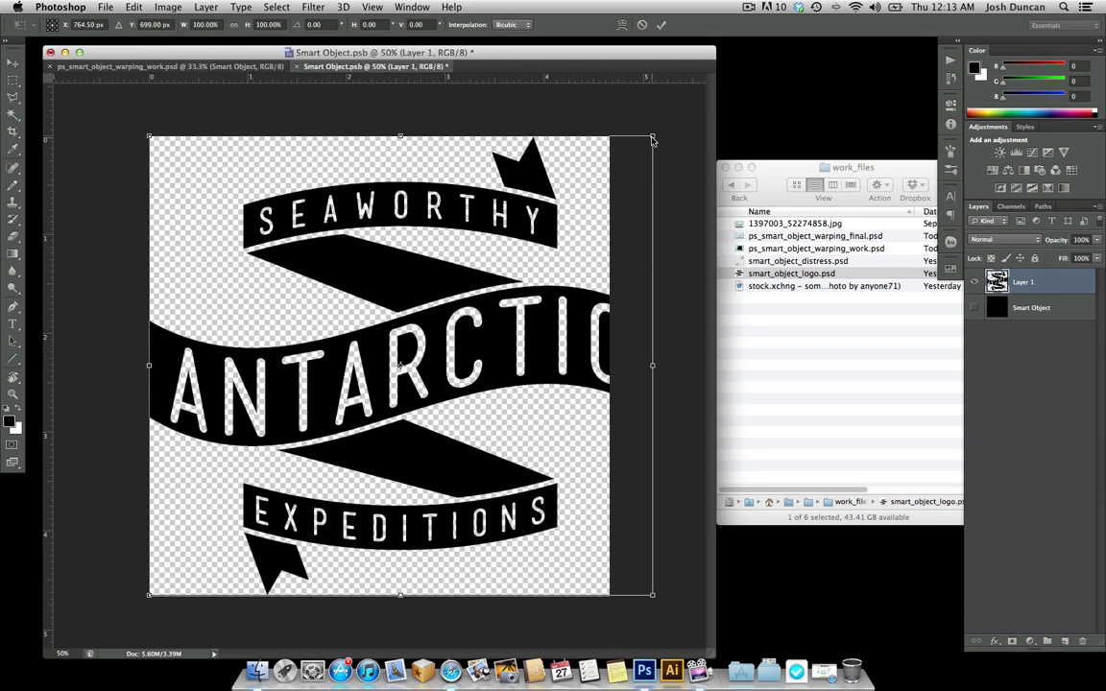
drag(651, 141, 564, 201)
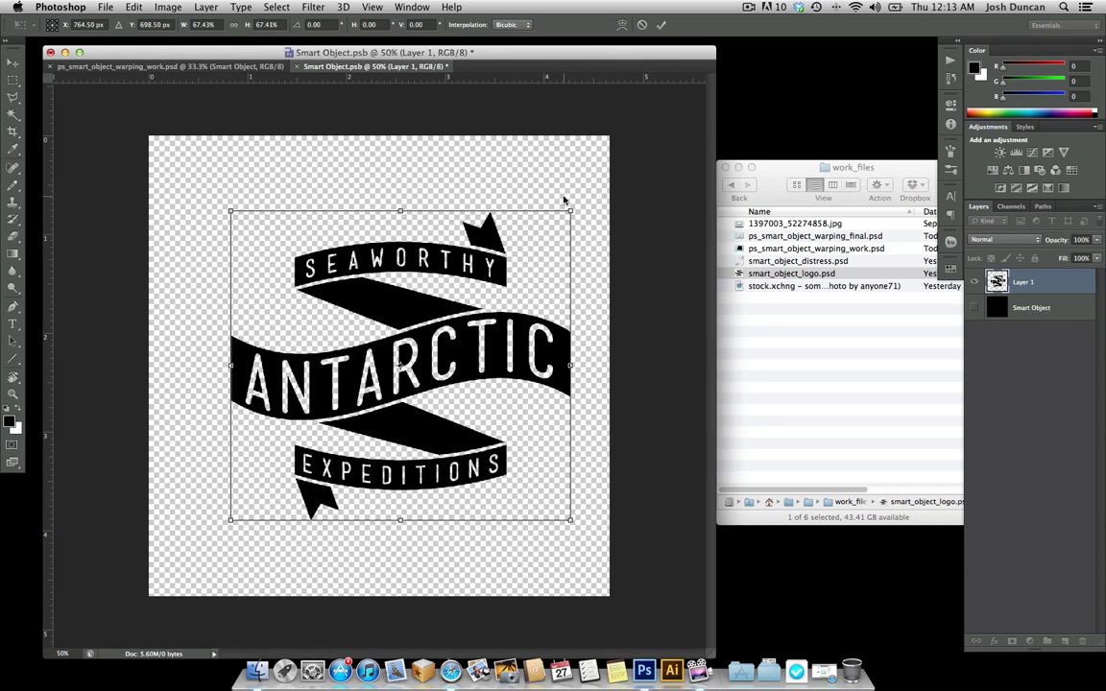
key(Return)
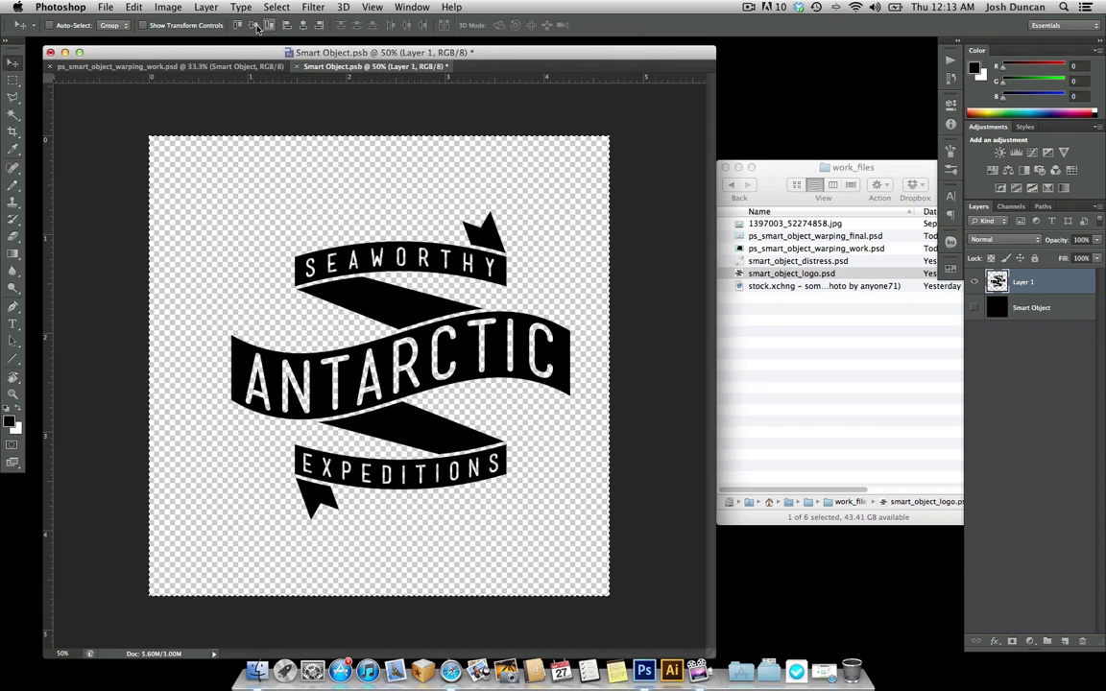
click(286, 26)
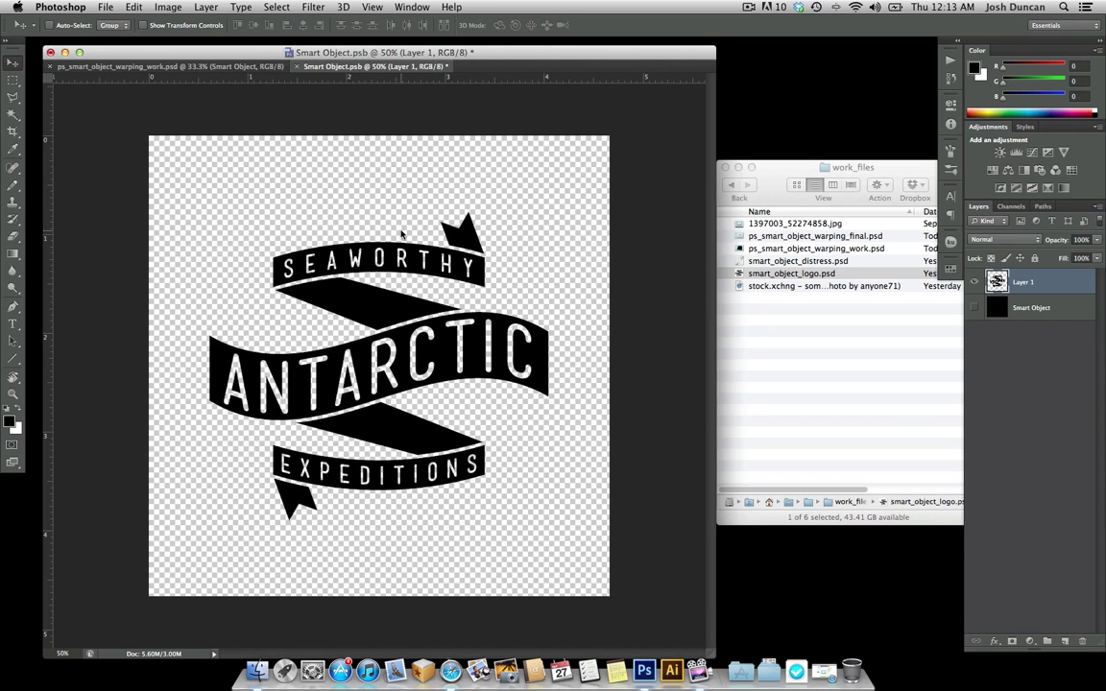
key(super+s)
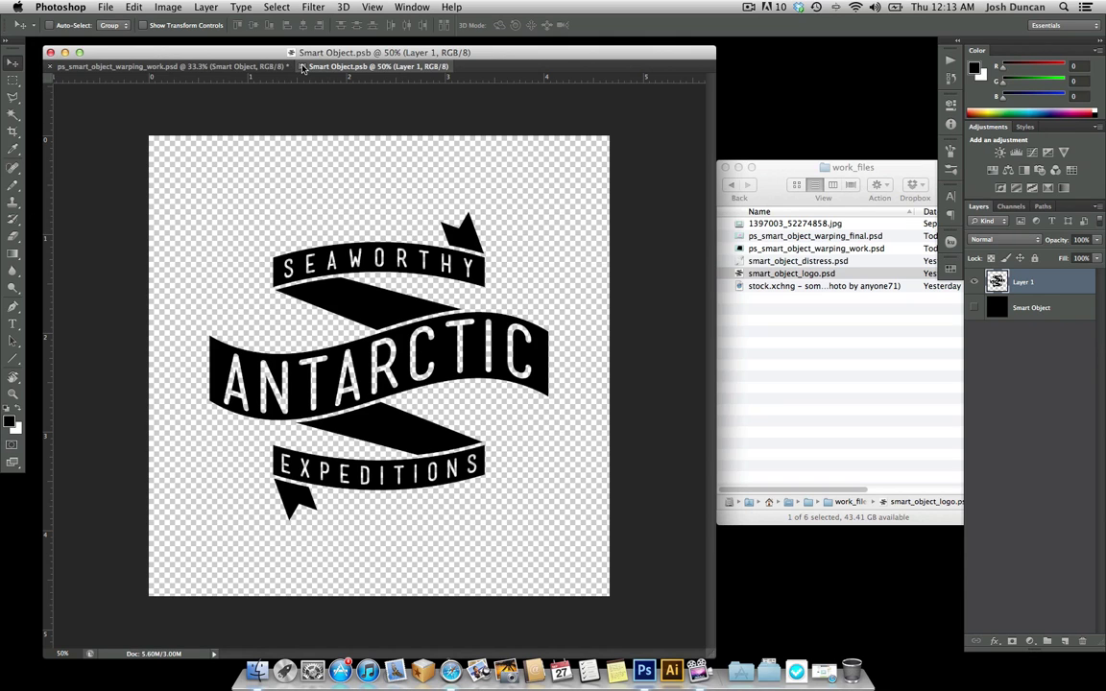
- Set the mockup's Smart Object layer to Multiply, then go back to Smart Object.psb
click(243, 67)
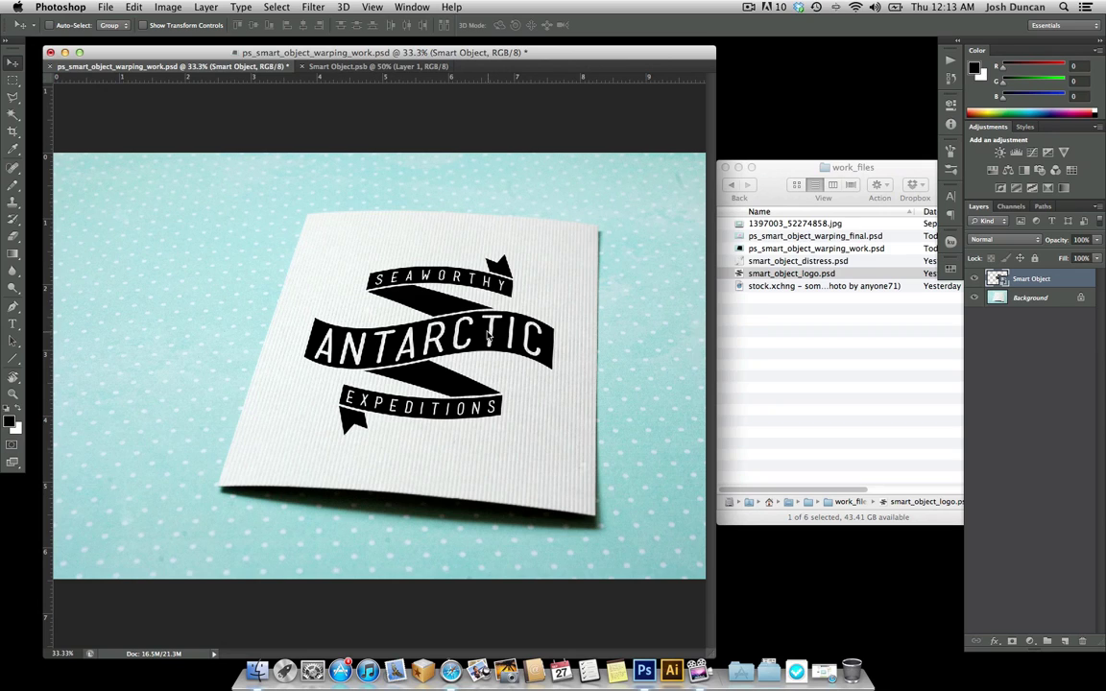
click(1002, 242)
click(989, 272)
click(352, 67)
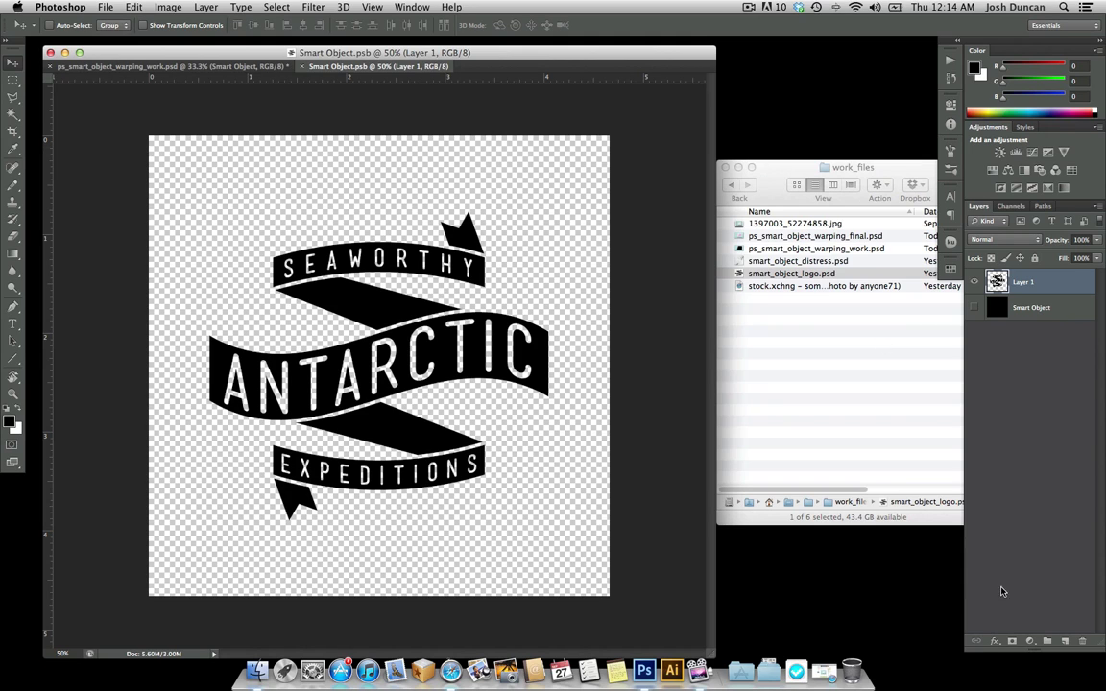
click(995, 642)
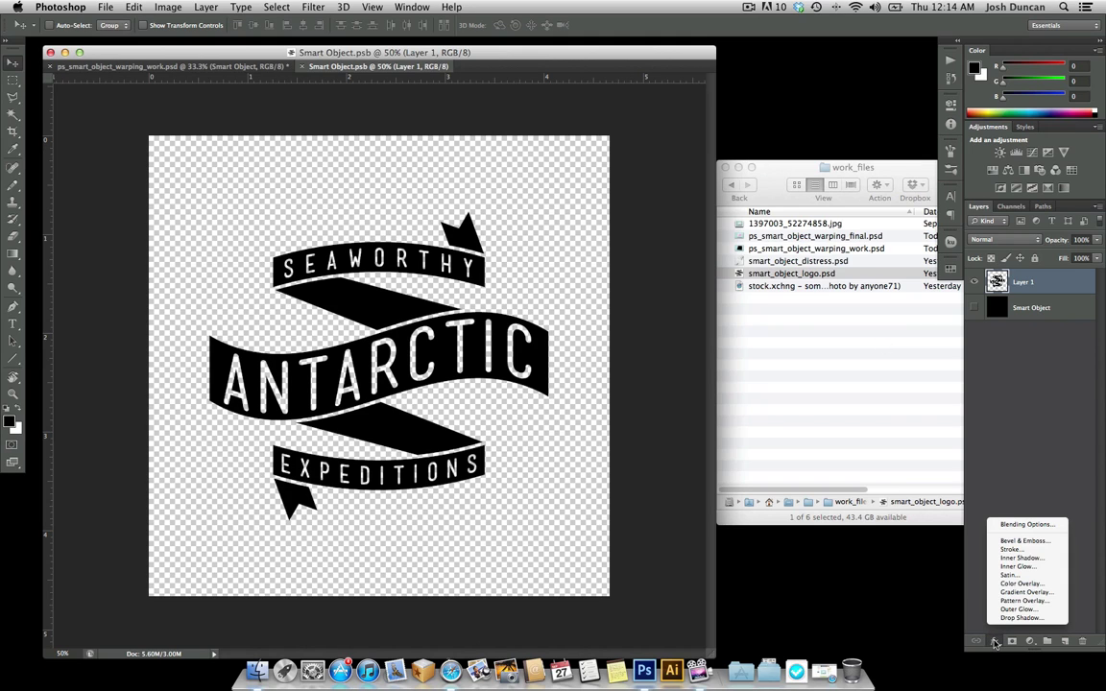
- Give the logo a pink Color Overlay (R 255, G 144, B 251) and save
click(1023, 584)
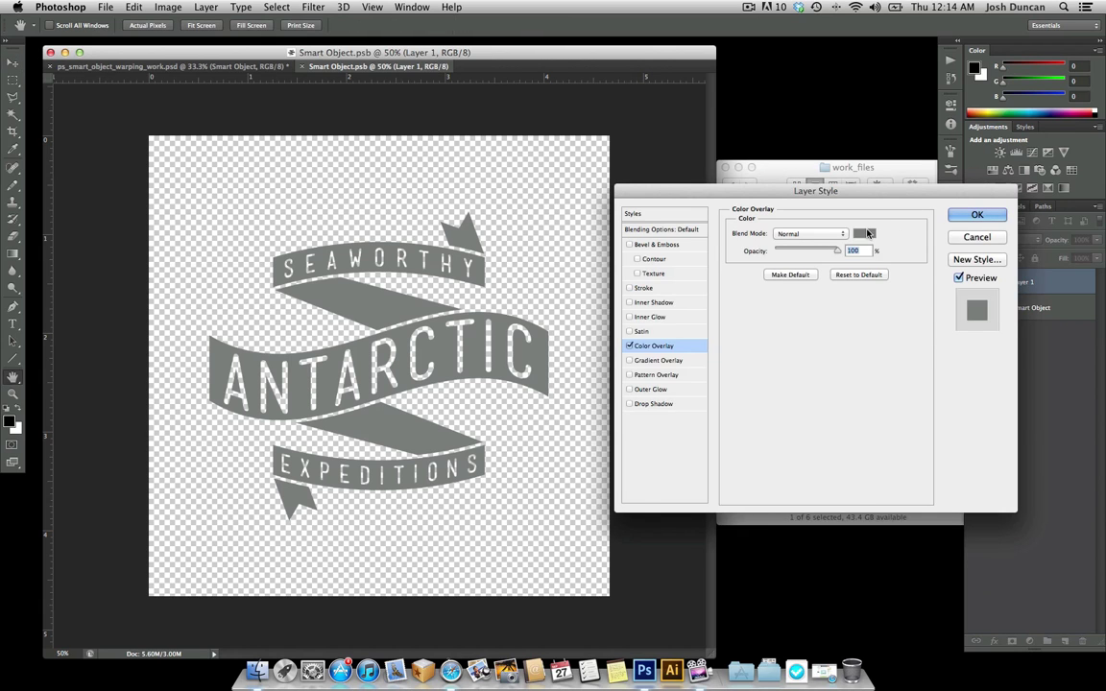
click(864, 233)
text(255)
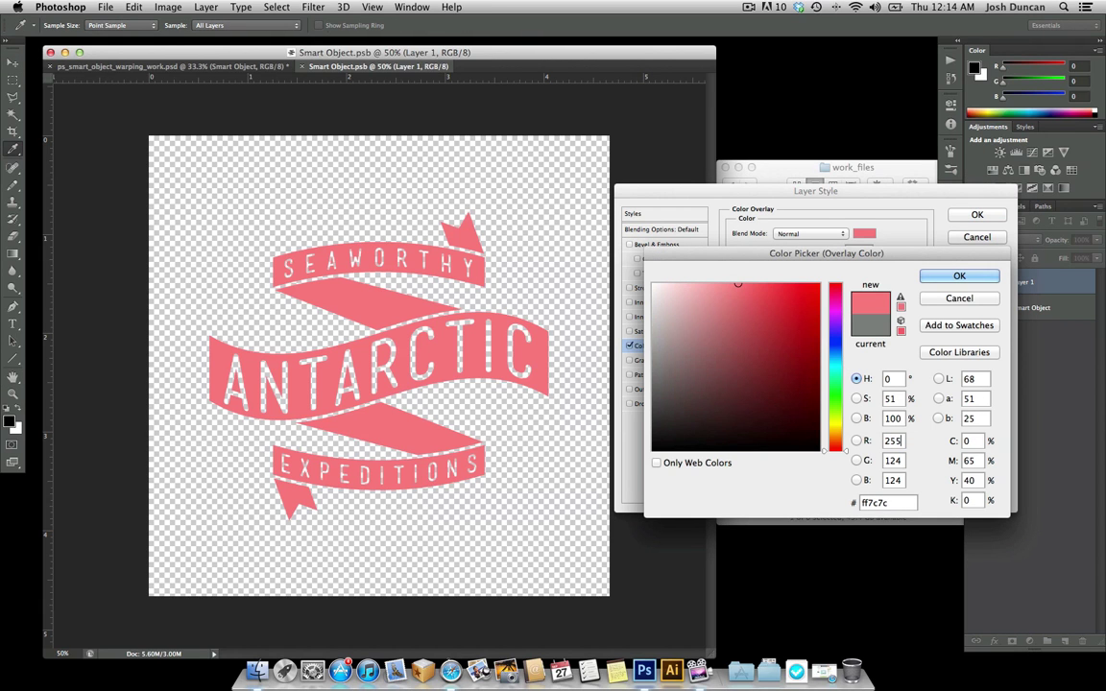
key(Tab)
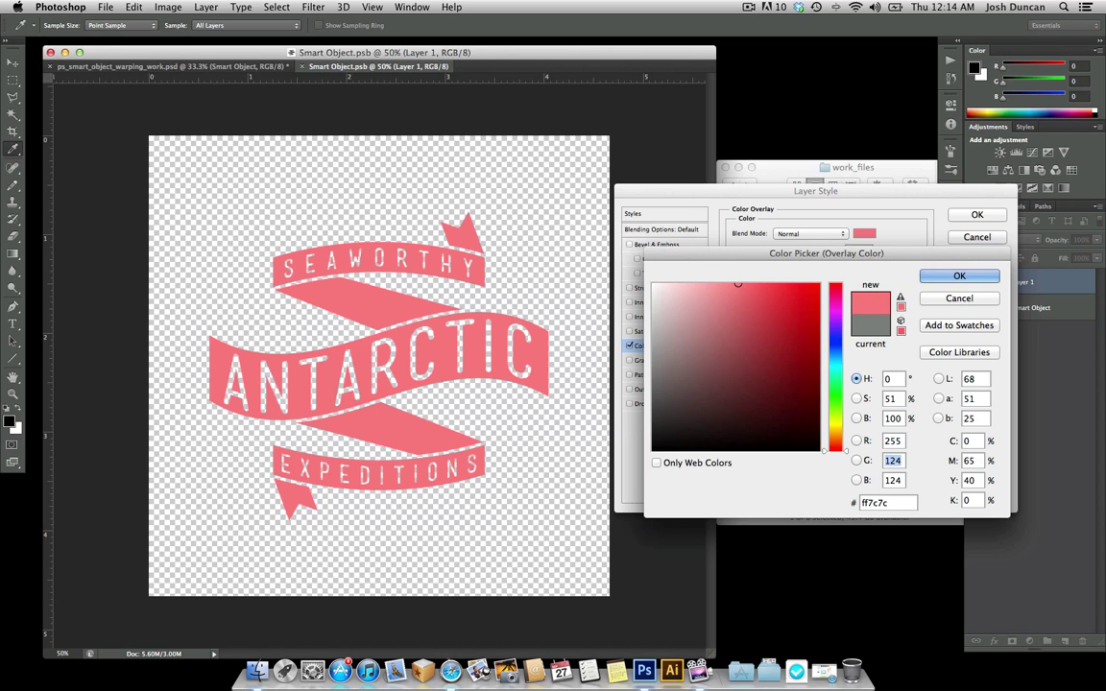
text(144)
key(Tab)
text(251)
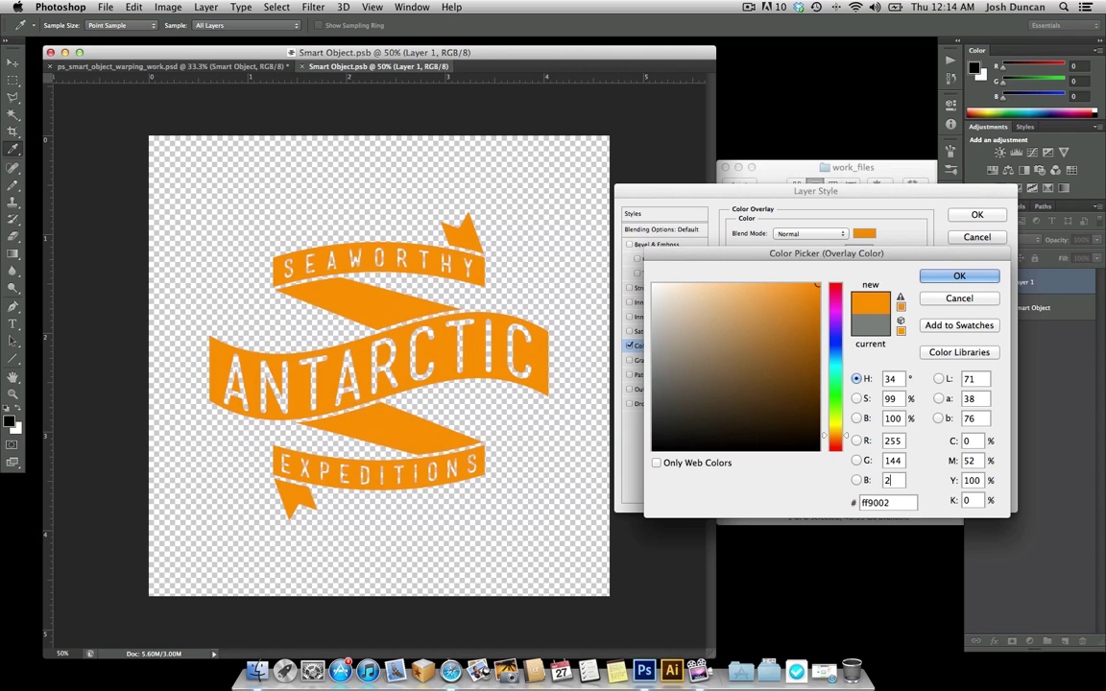
click(959, 277)
key(Return)
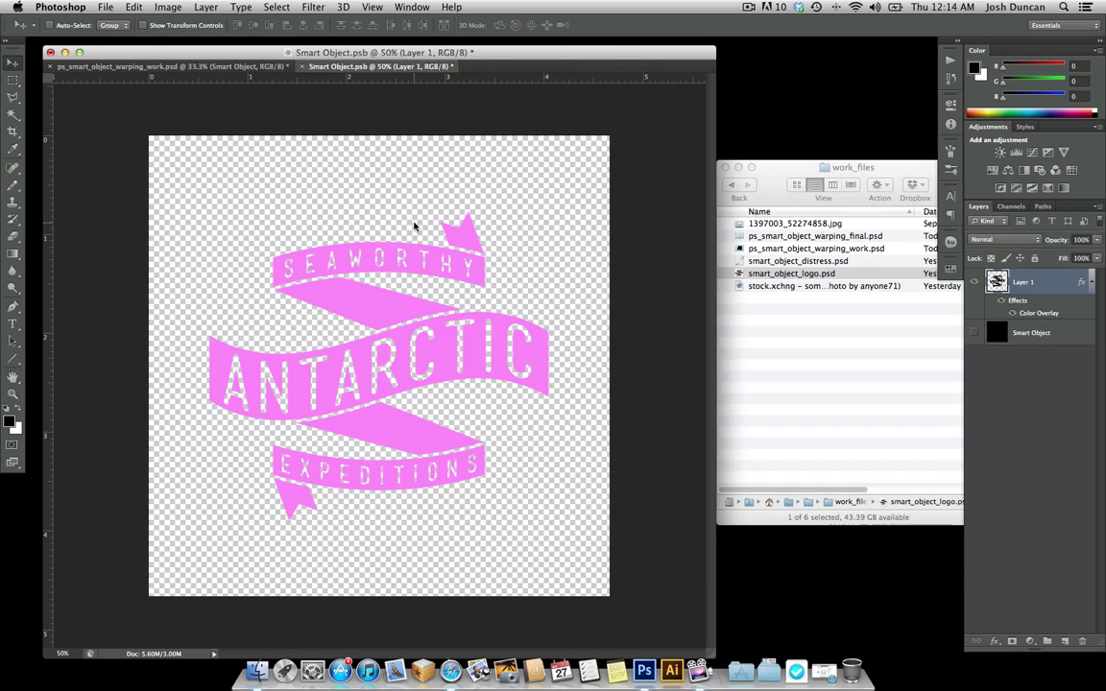
key(super+s)
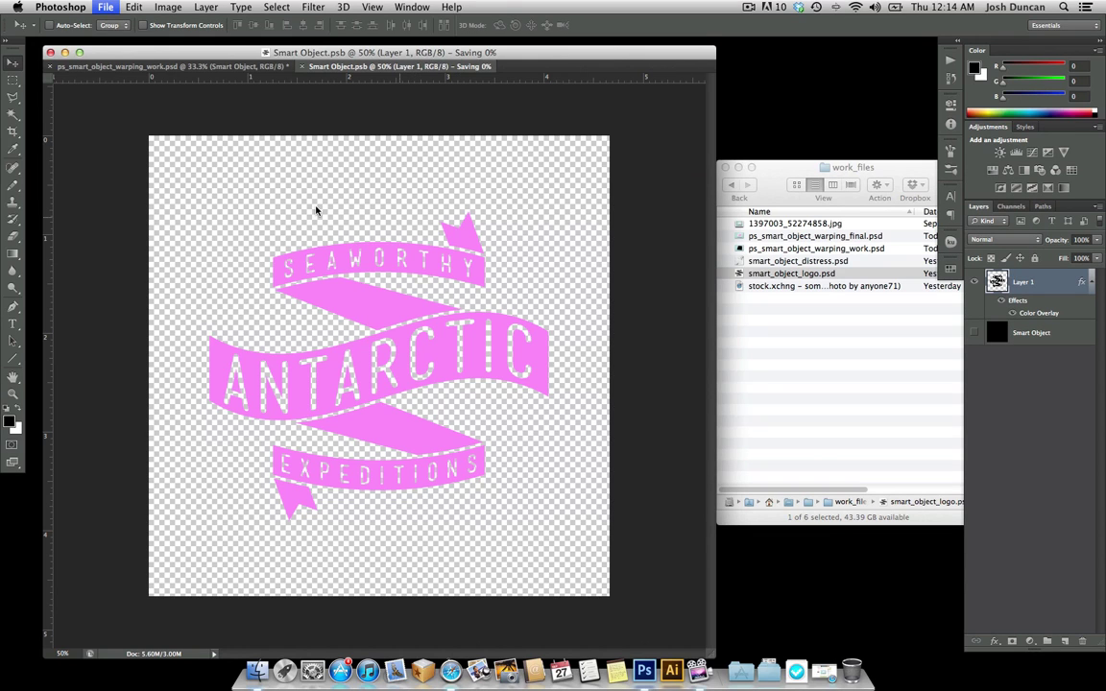
- Close the Smart Object.psb contents and save ps_smart_object_warping_work.psd with the pink logo
click(230, 67)
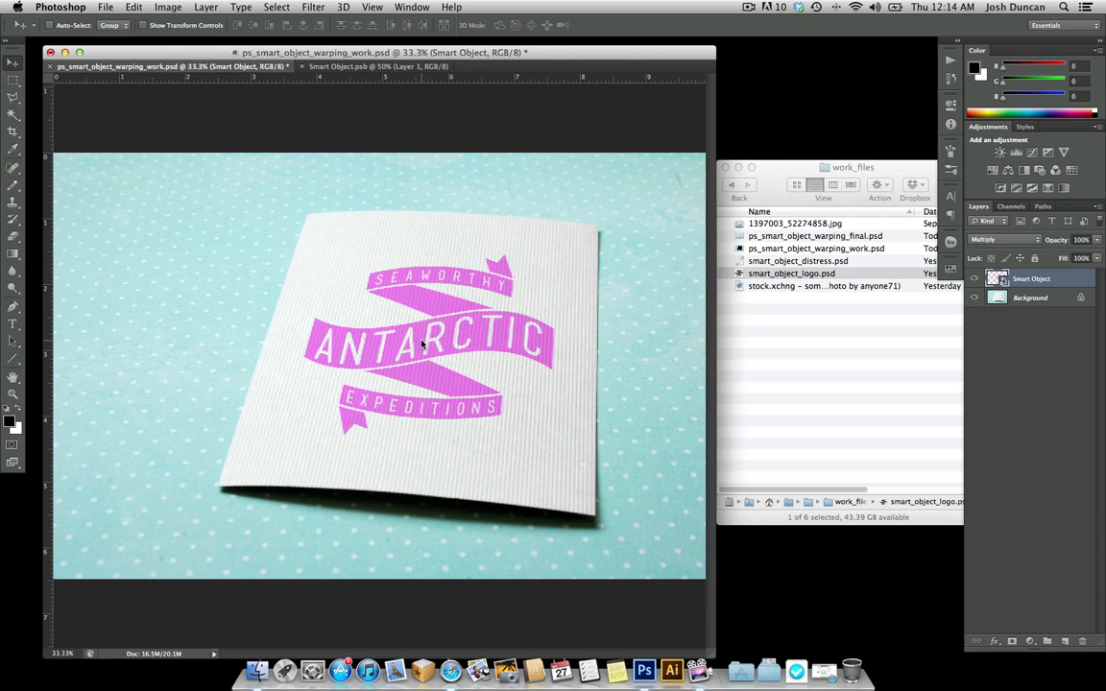
click(310, 66)
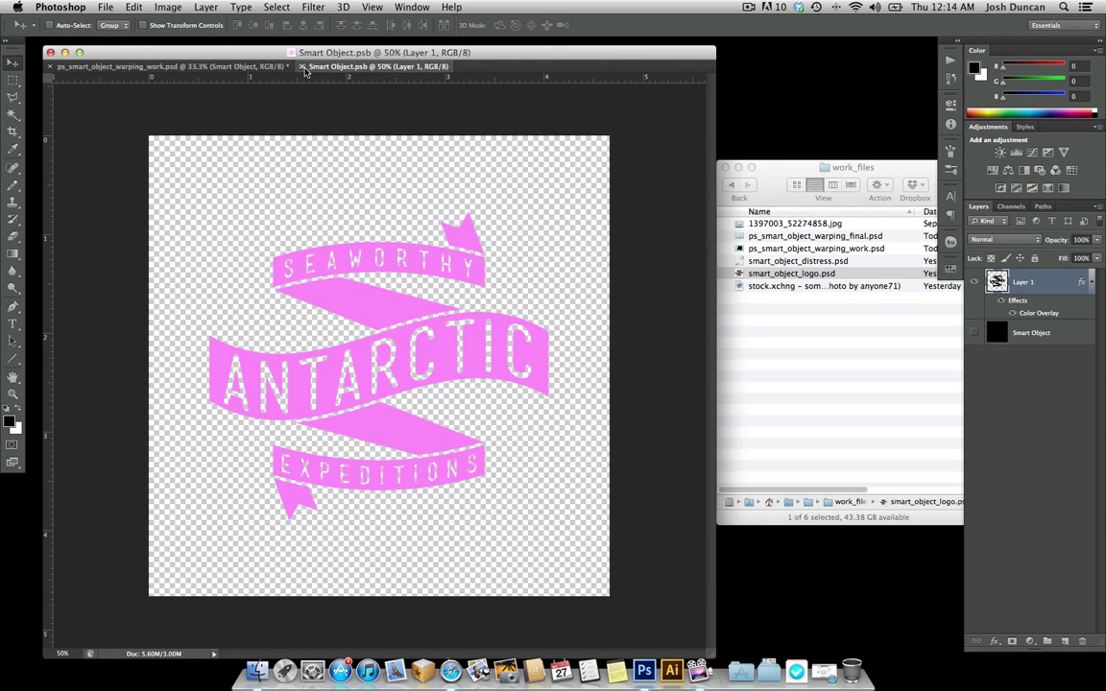
click(302, 67)
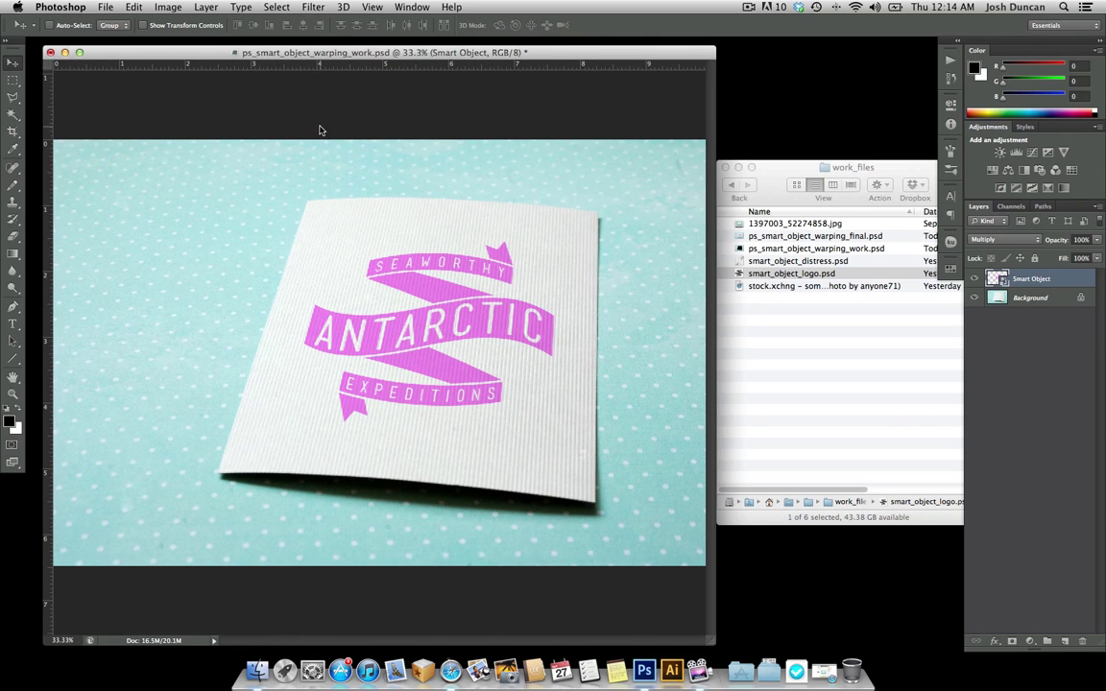
key(super+s)
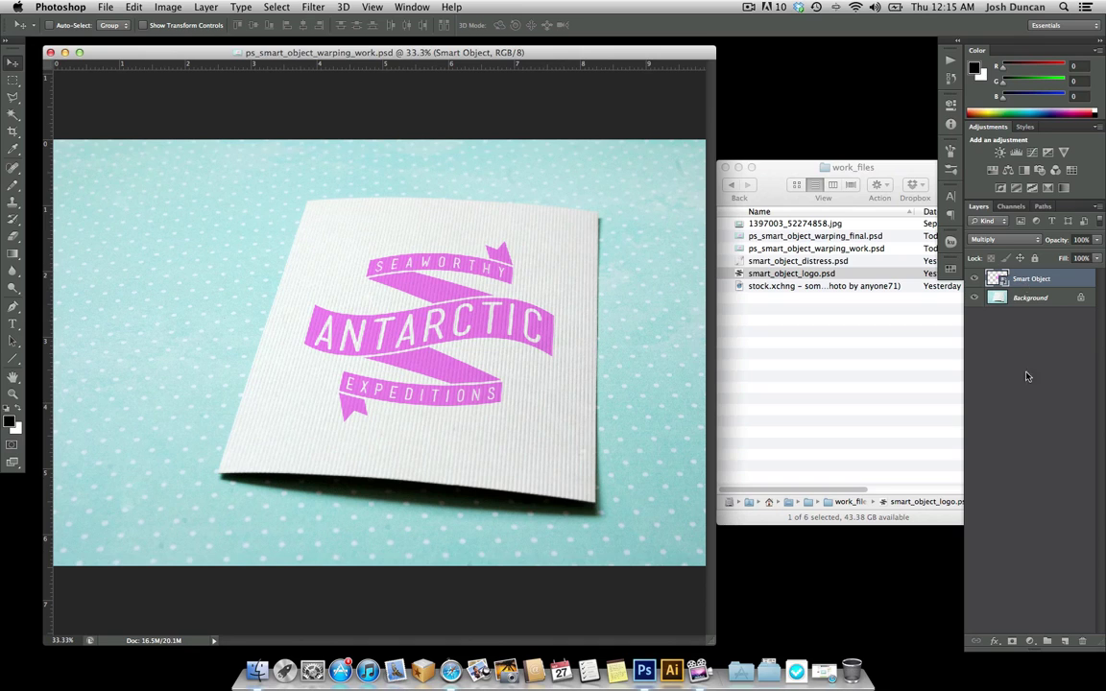
- Add a layer mask to the Smart Object layer and copy the whole smart_object_distress.psd texture
click(1012, 641)
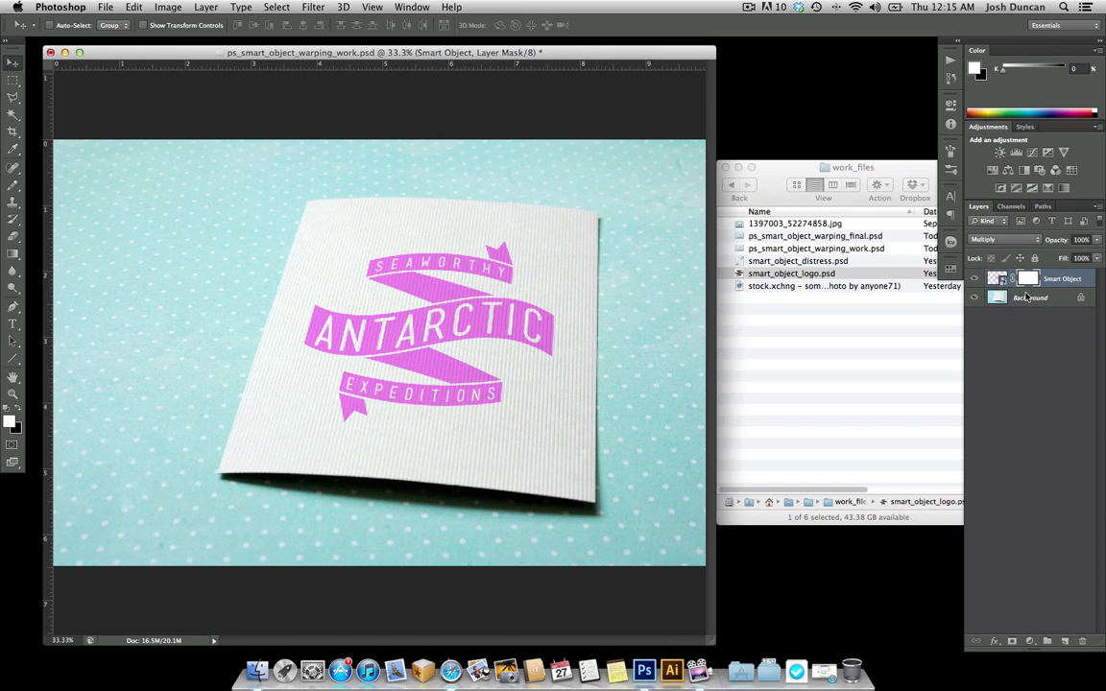
click(793, 172)
click(812, 347)
double_click(811, 261)
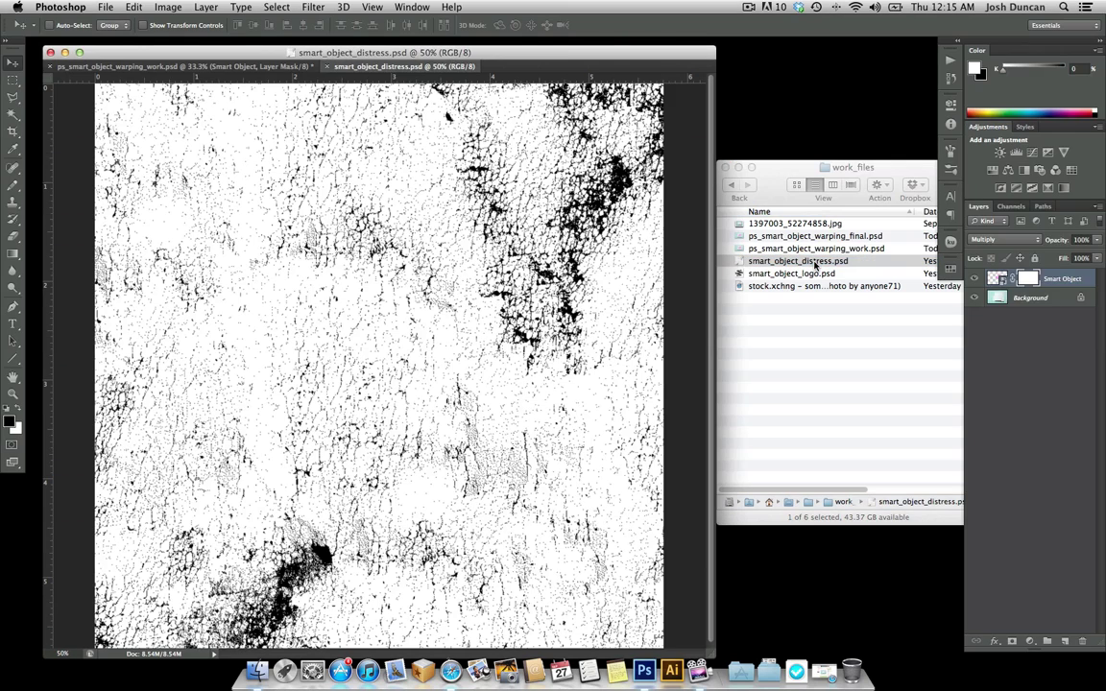
key(super+a)
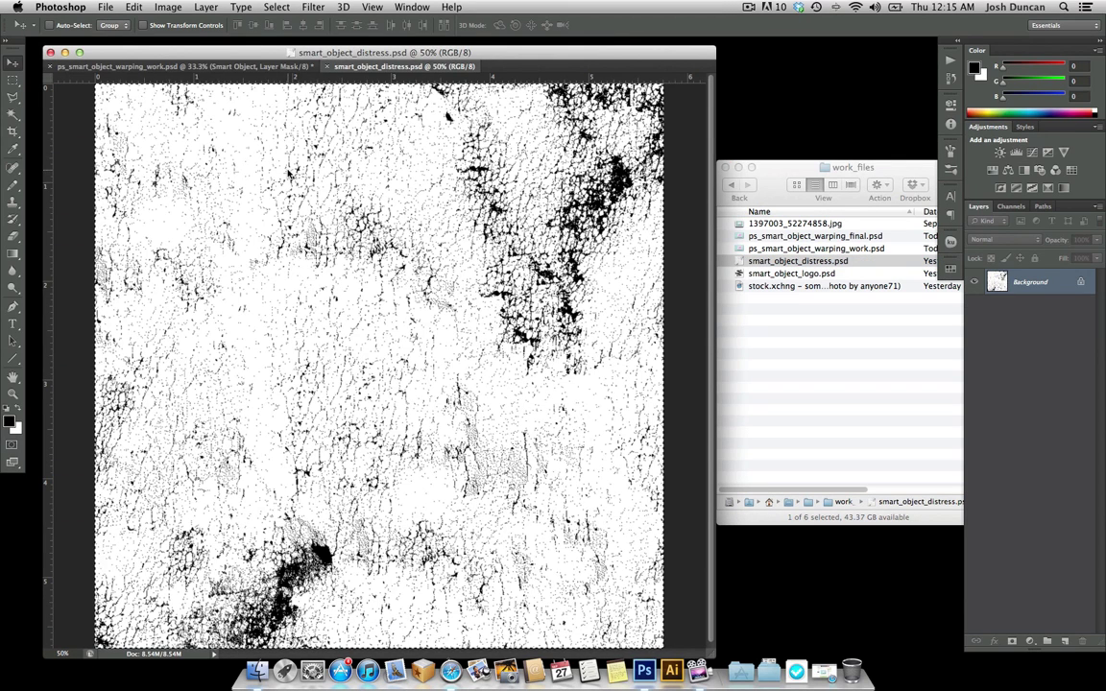
key(super+c)
click(327, 67)
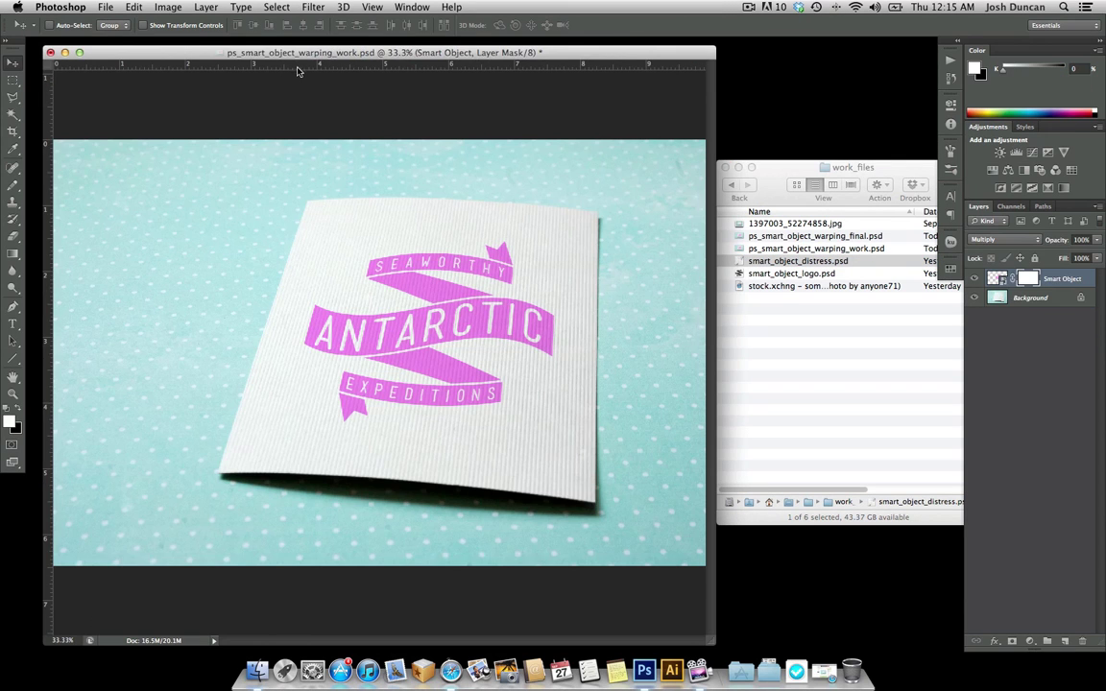
- Paste the distress texture into the Smart Object Mask, shift it slightly right, and deselect
click(1013, 208)
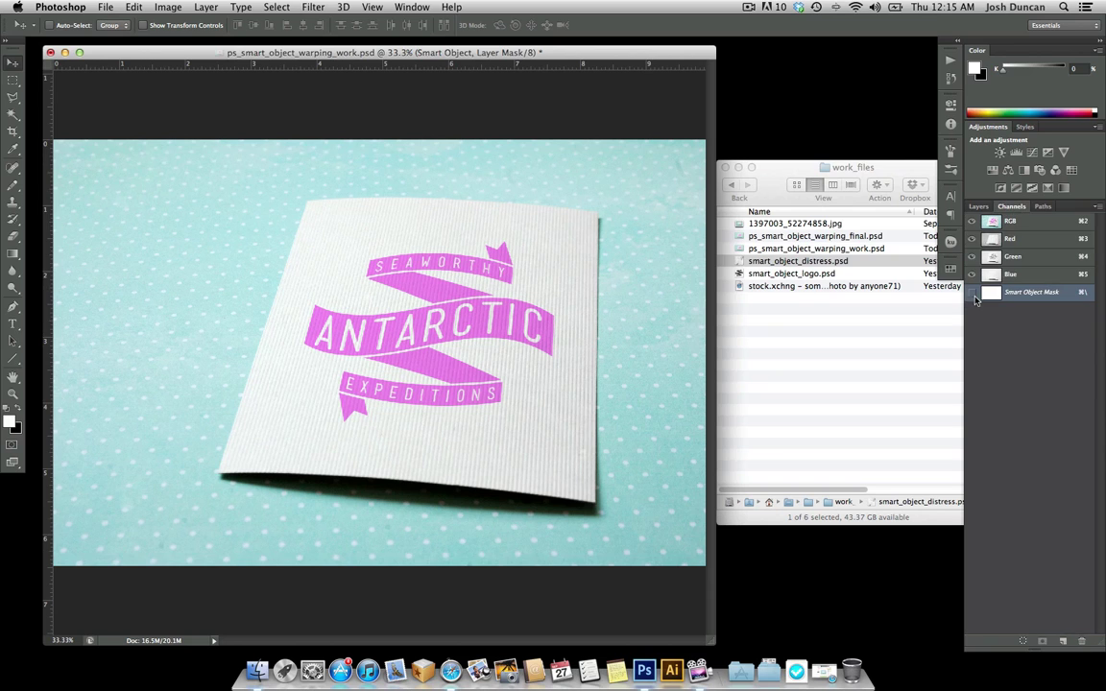
key(x)
key(super+v)
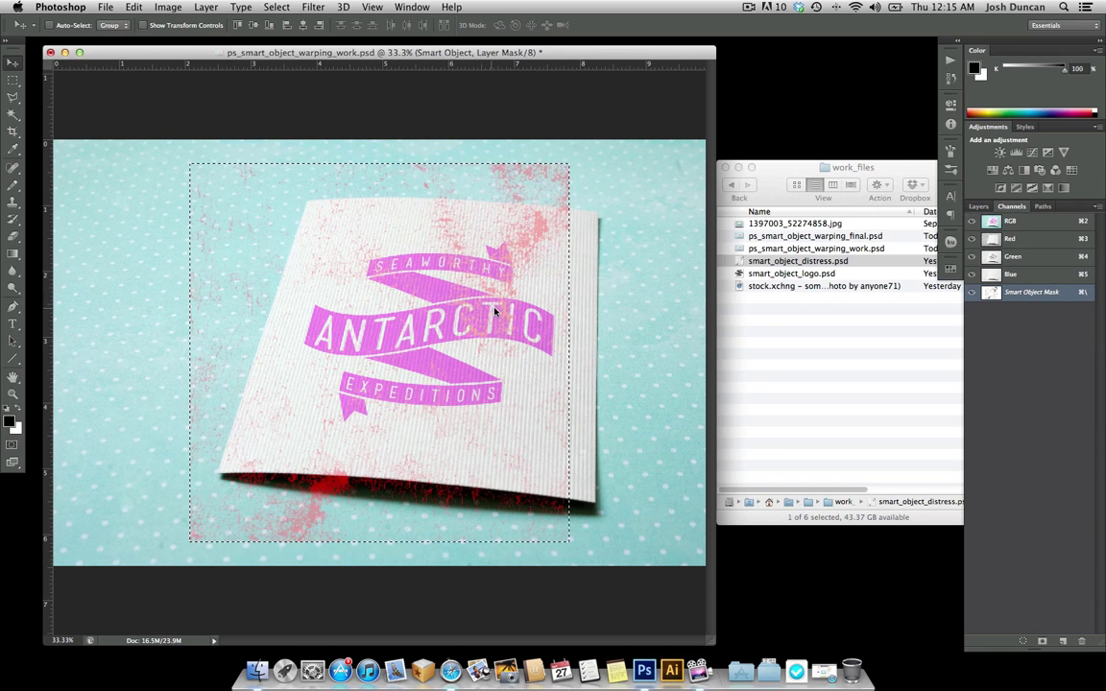
key(super+t)
key(Return)
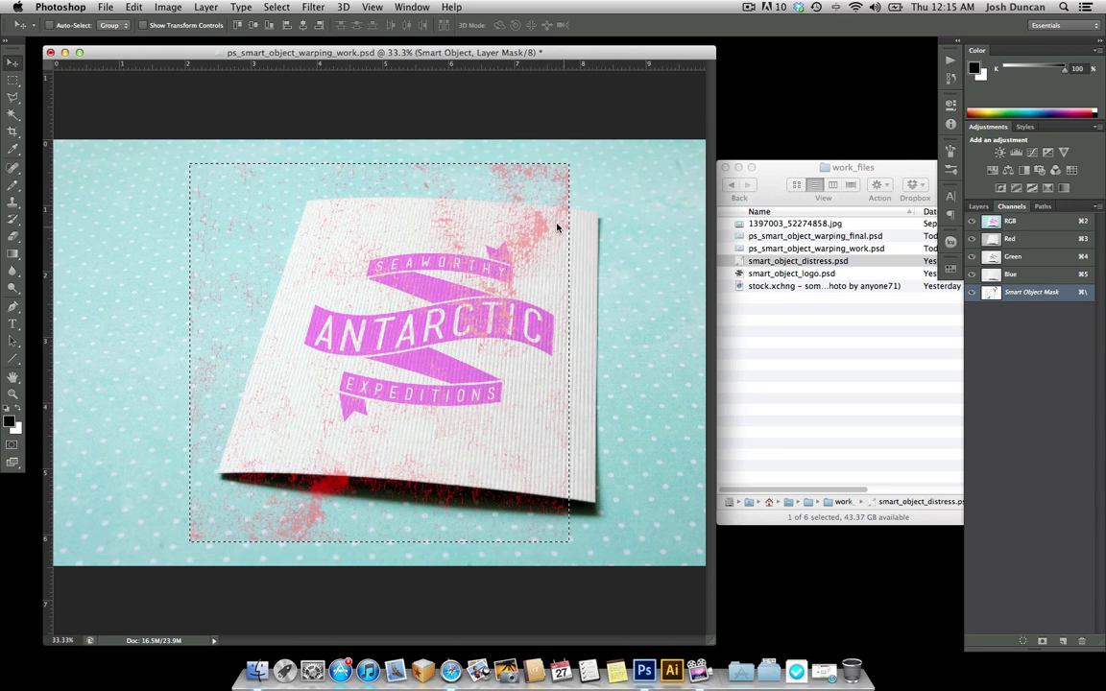
drag(539, 260, 588, 262)
key(super+d)
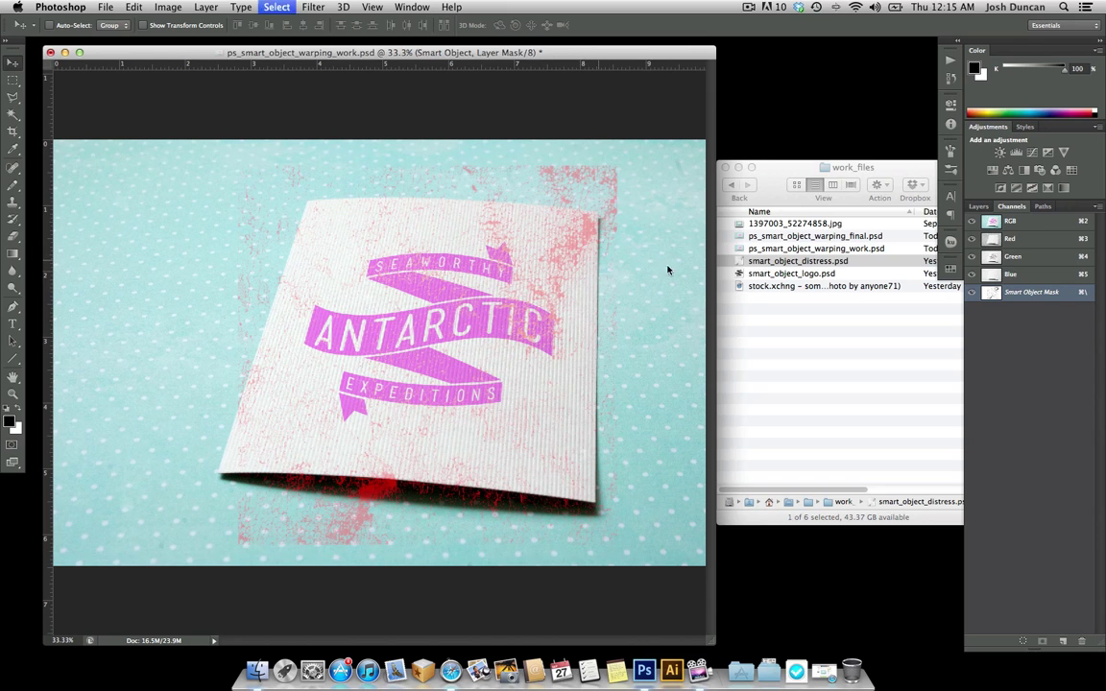
- Disable the Smart Object layer mask to remove the distress, then save ps_smart_object_warping_work.psd
click(979, 207)
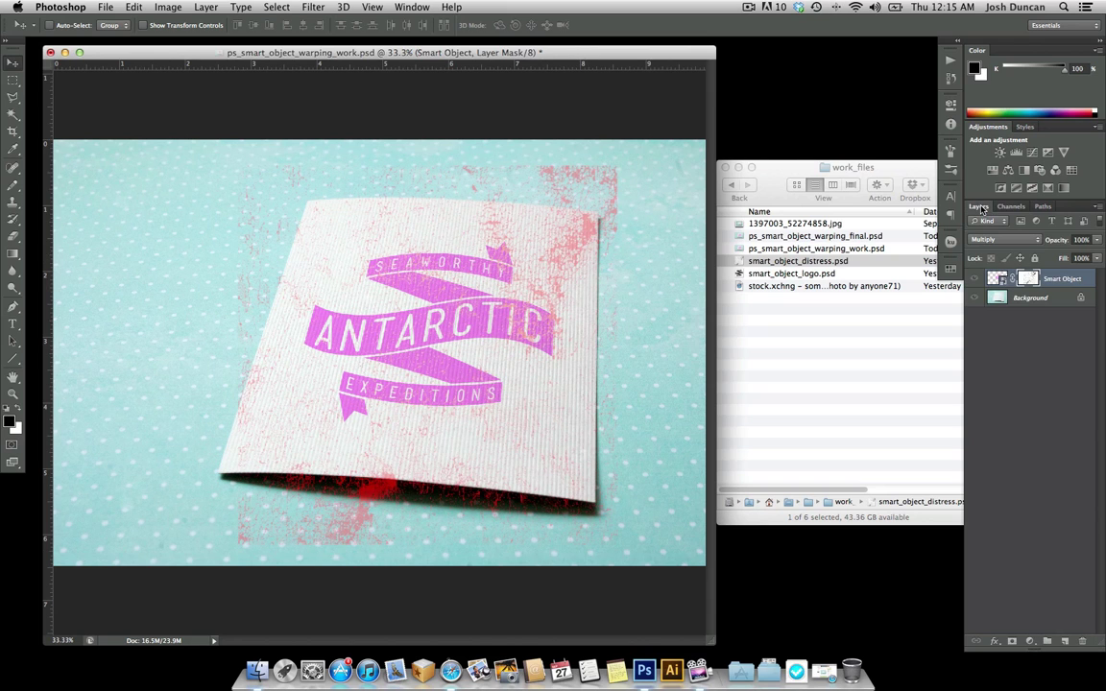
click(992, 279)
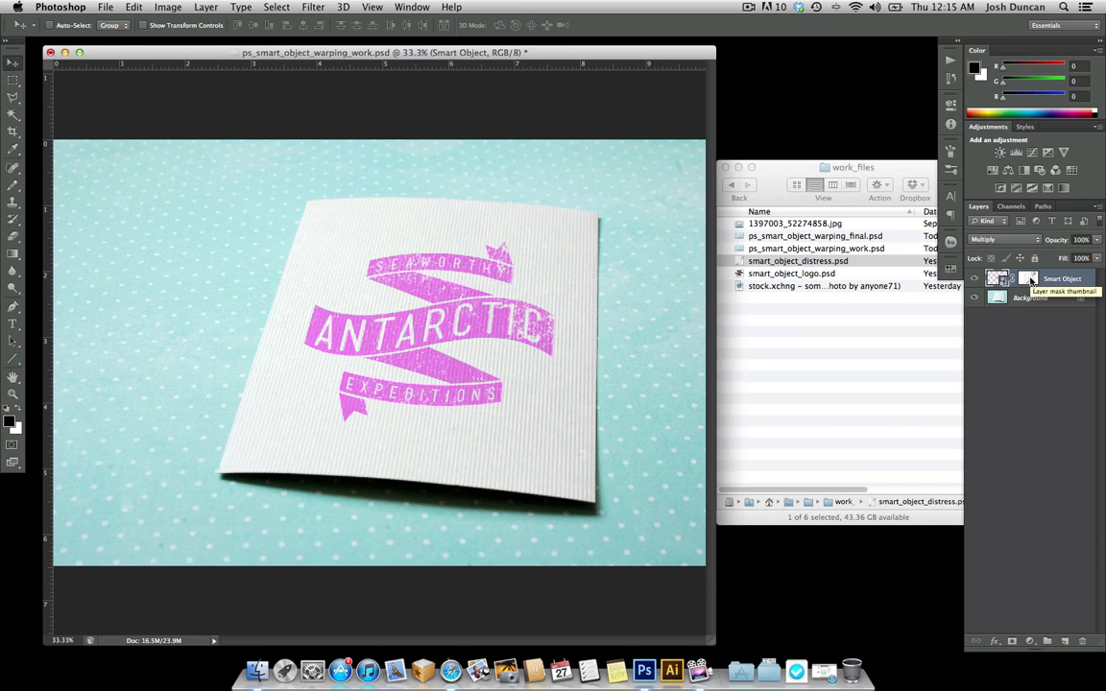
shift+click(1030, 279)
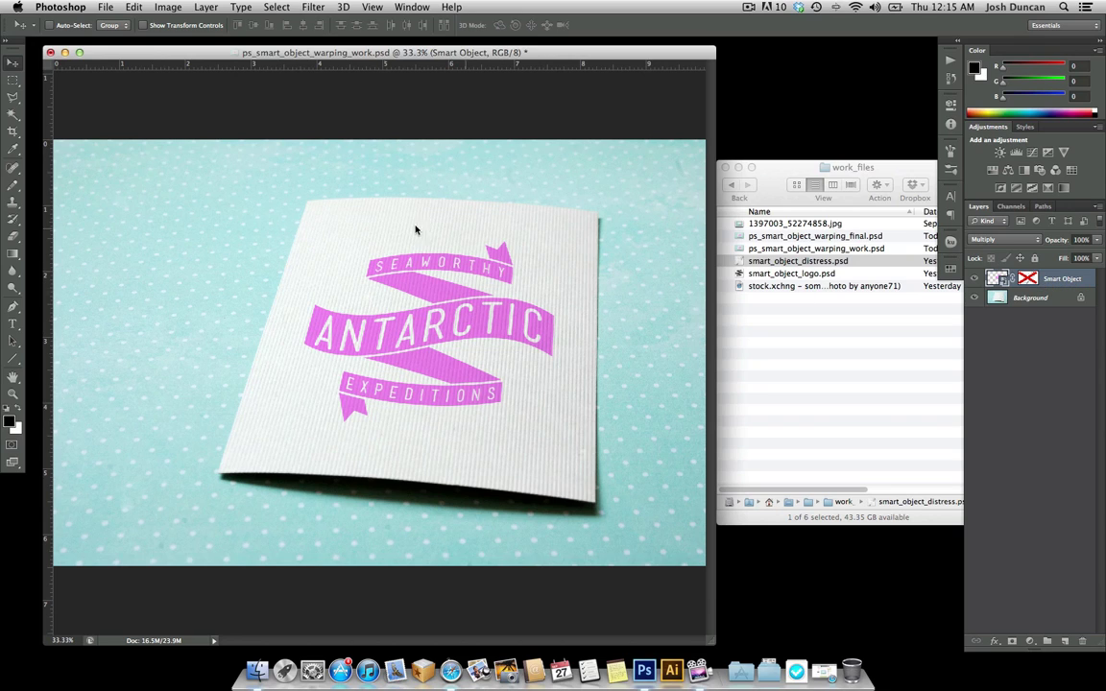
key(super+s)
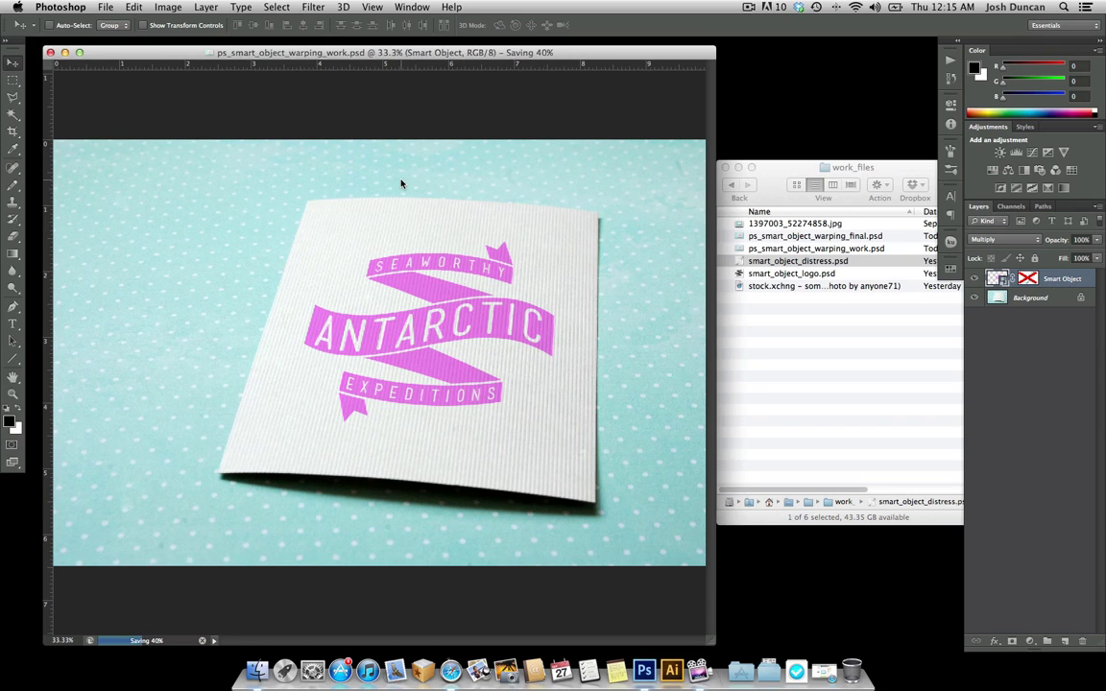
double_click(994, 279)
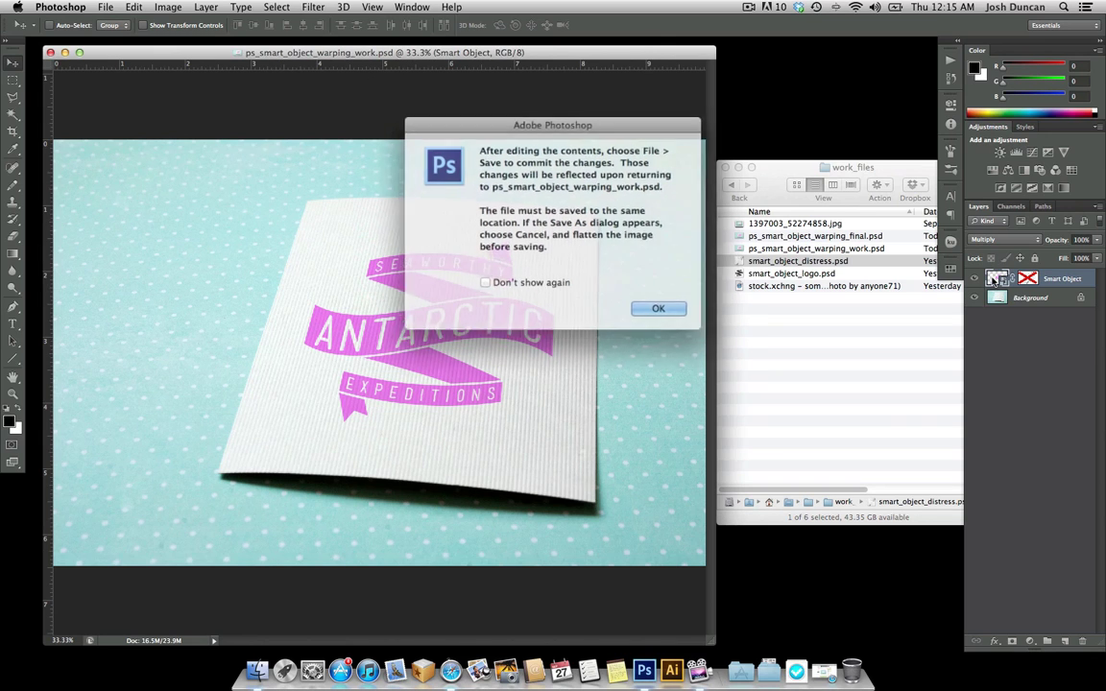
click(645, 305)
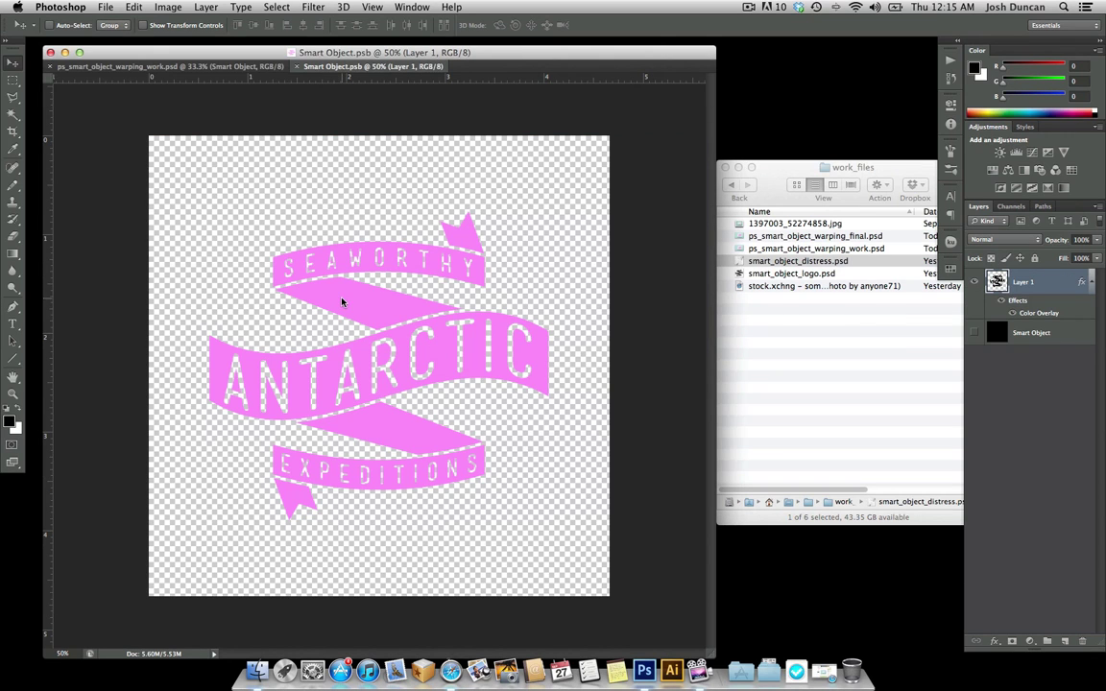
key(super+w)
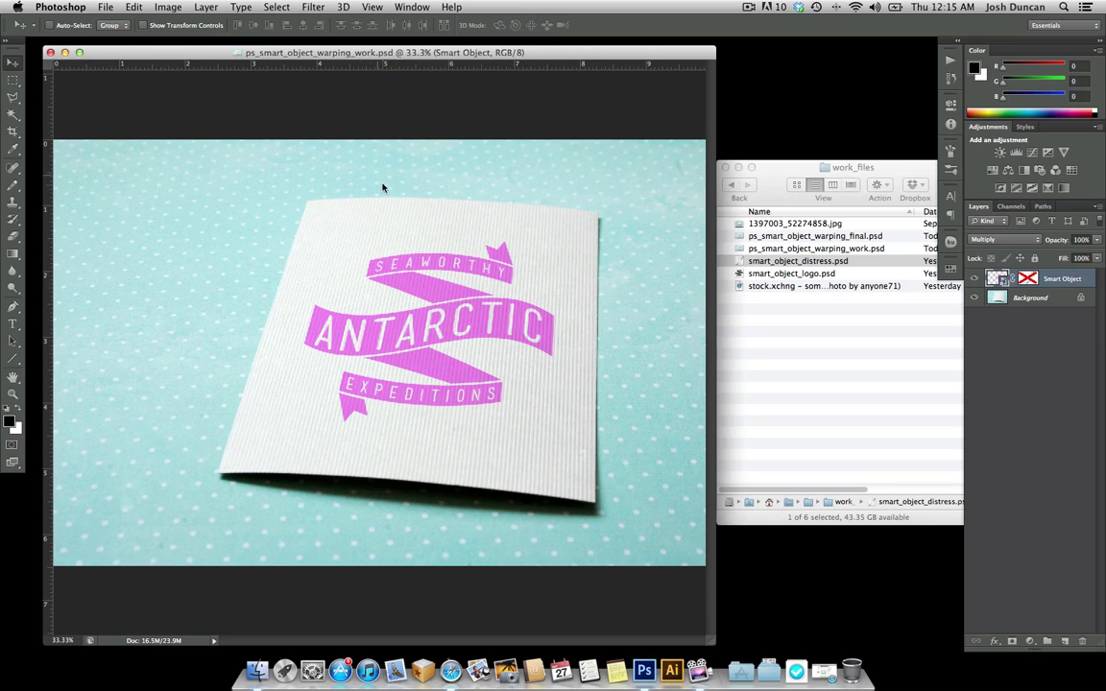